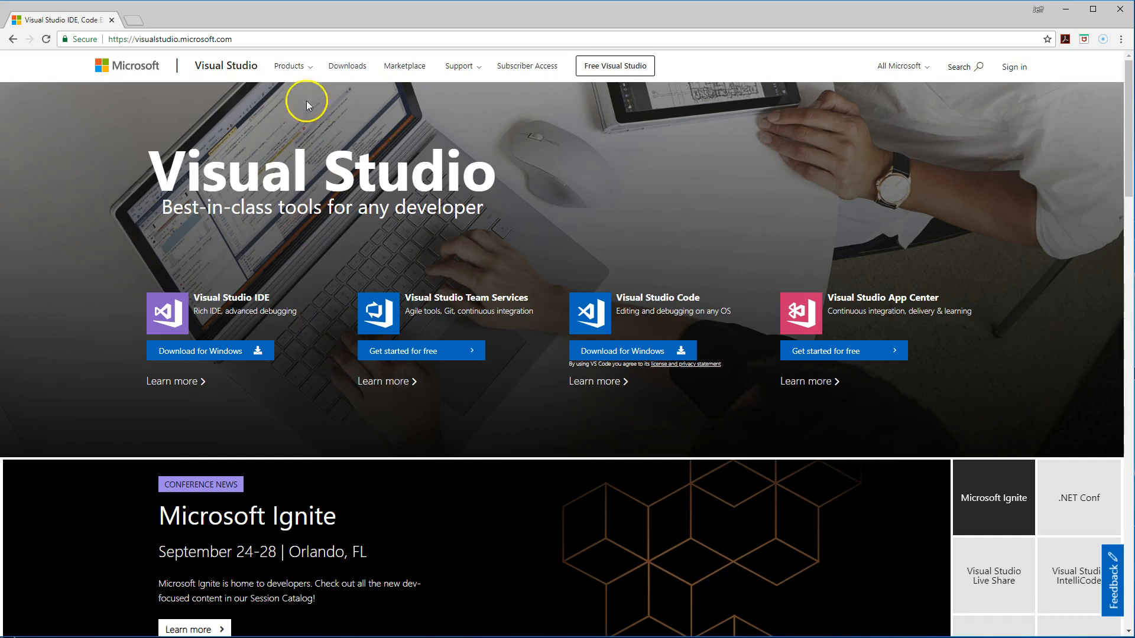
click(302, 66)
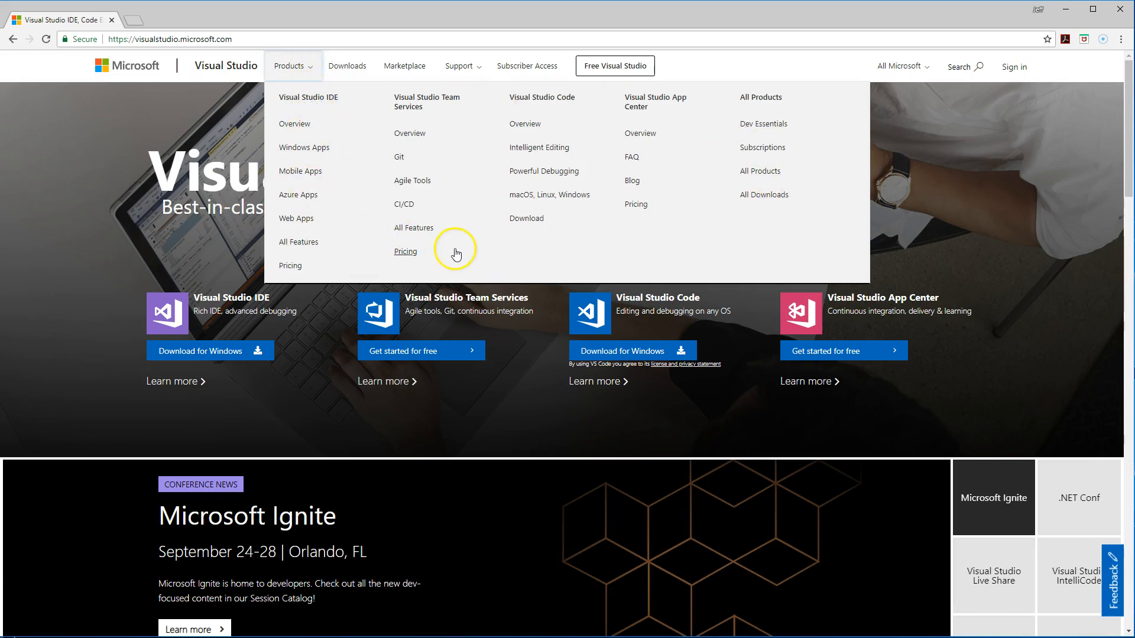
click(108, 244)
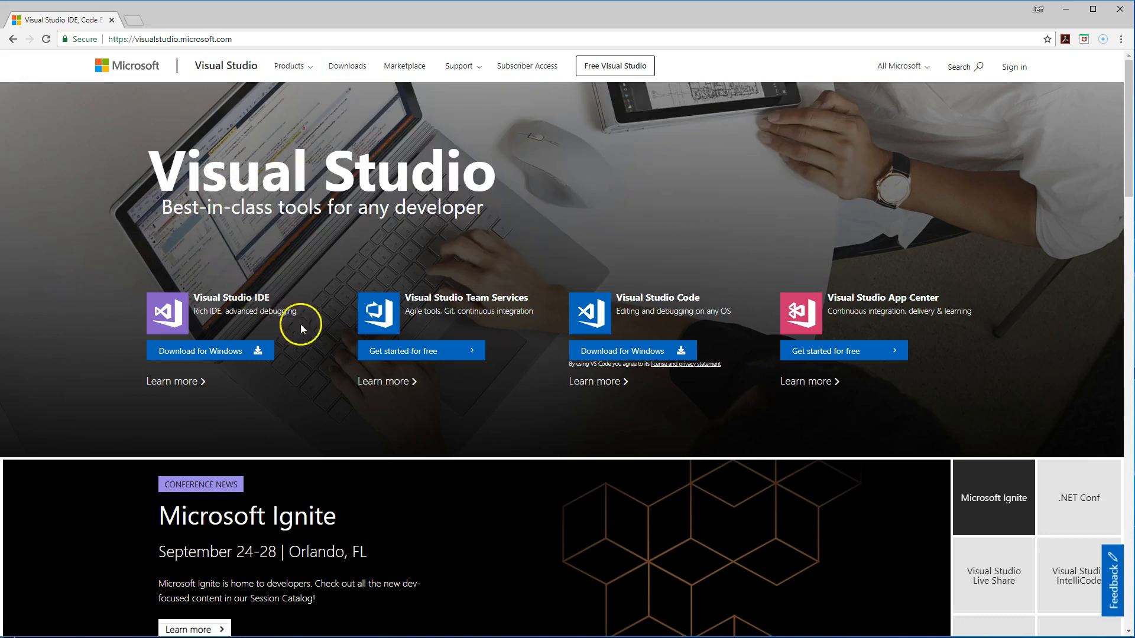
mouse_move(260, 350)
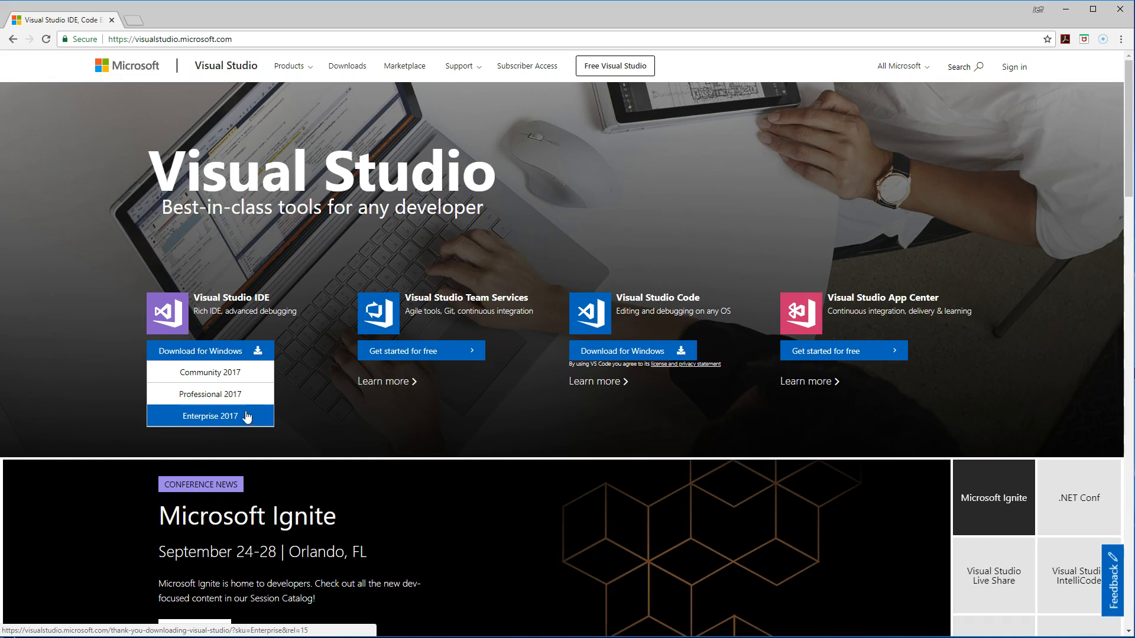
click(342, 158)
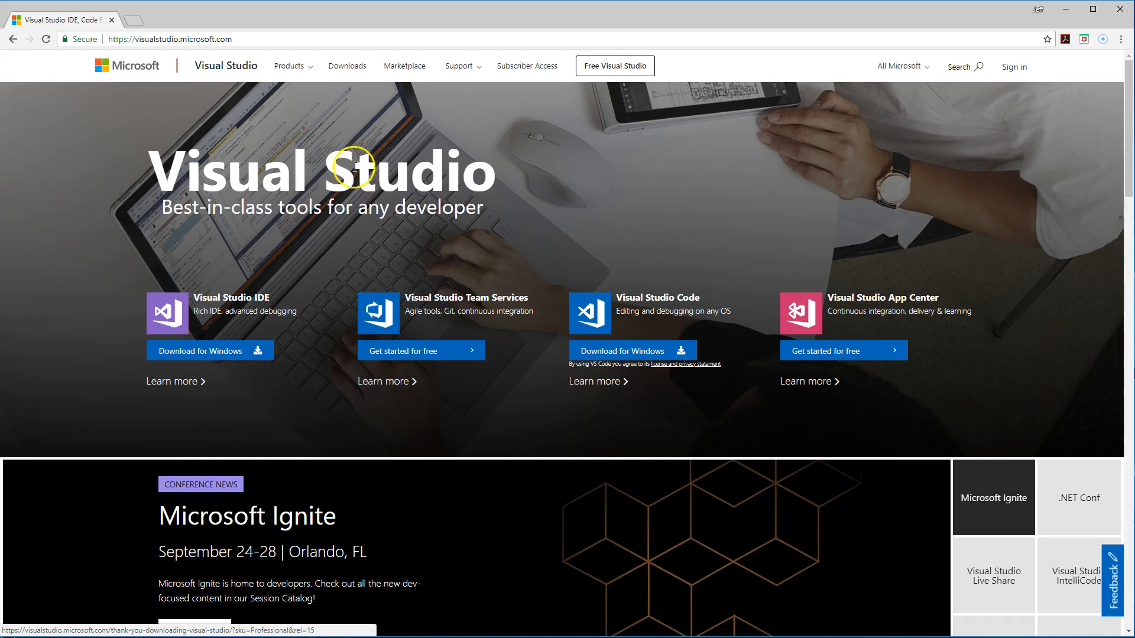
- Download the free Visual Studio 2017 Community installer for Windows from the Downloads page and decline the survey
click(347, 66)
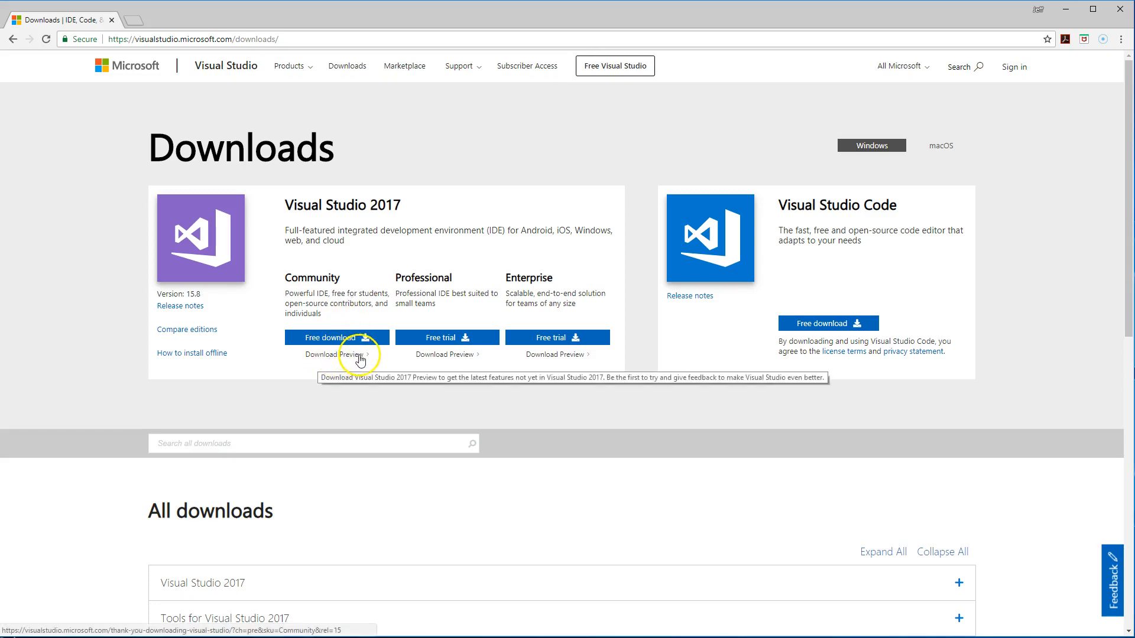
click(331, 340)
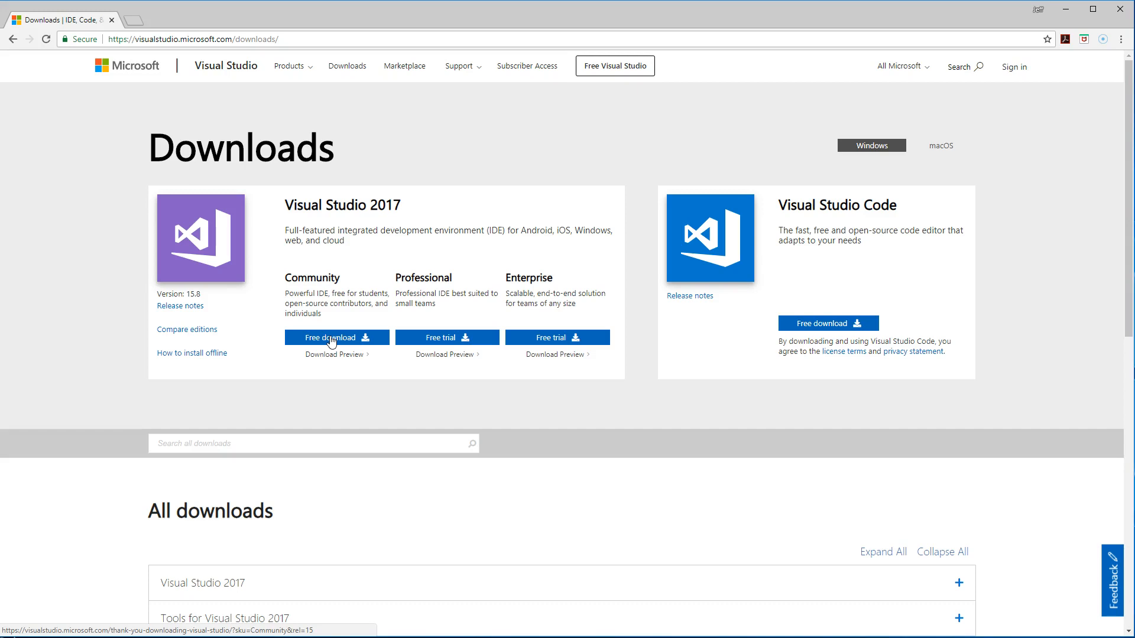
click(330, 341)
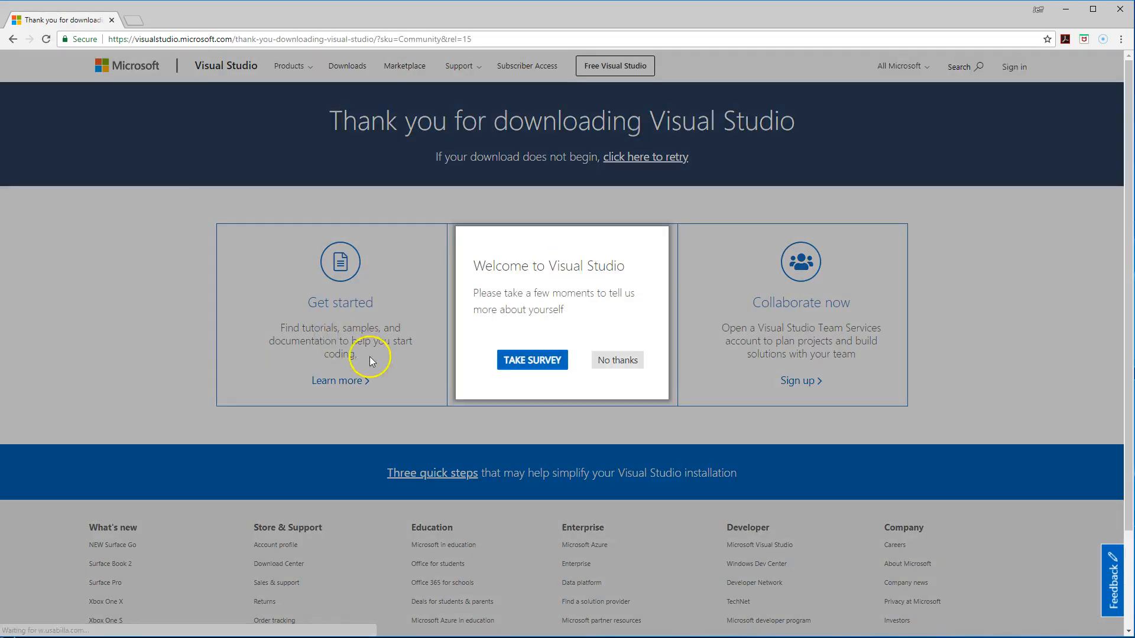
click(615, 352)
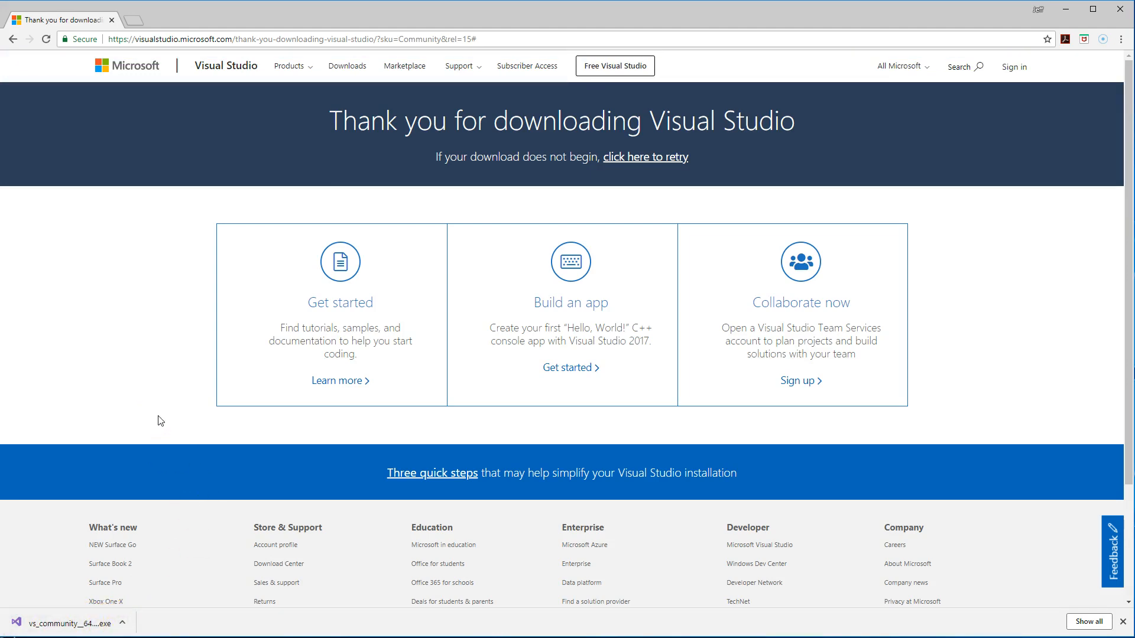
- Run the downloaded vs_community application from the VS Install folder and continue past the installer's privacy and license notice
key(alt+Tab)
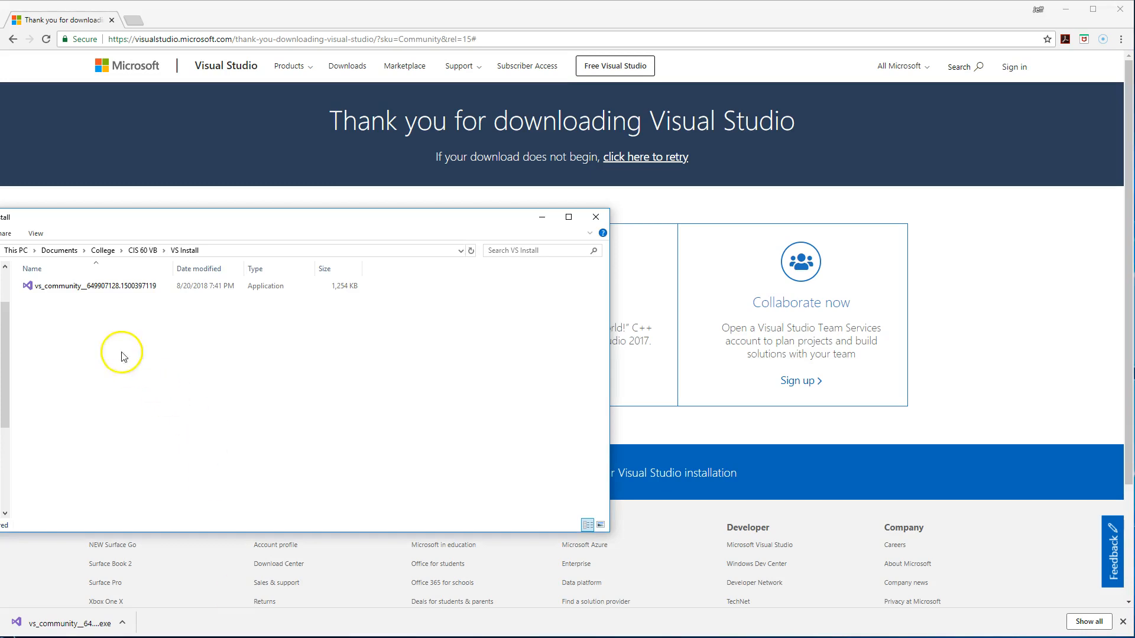
double_click(83, 290)
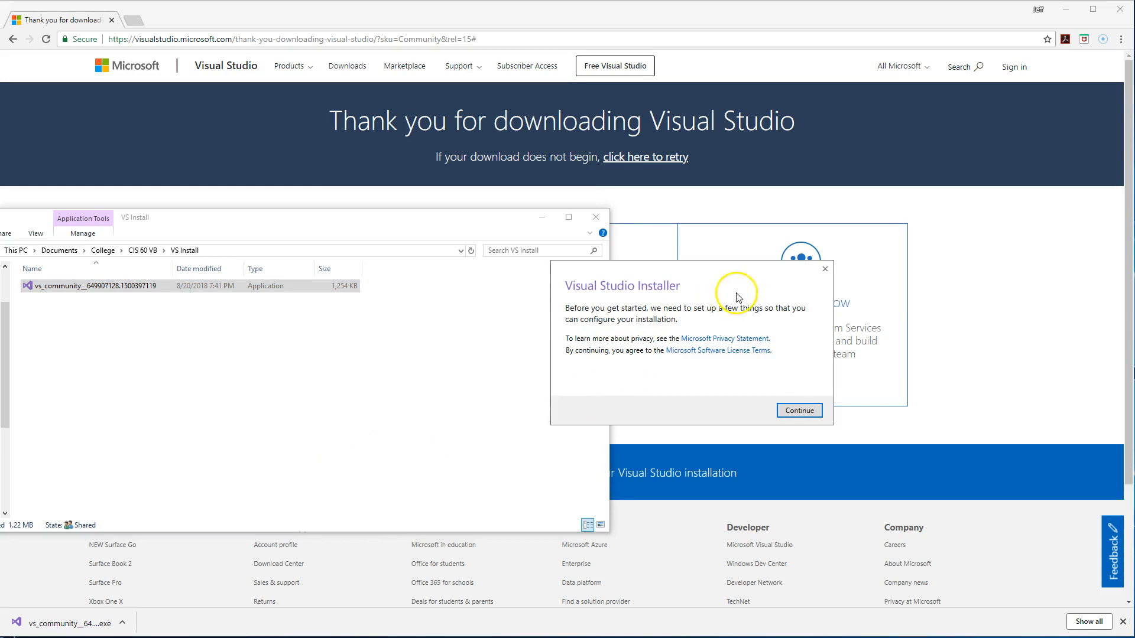
click(794, 410)
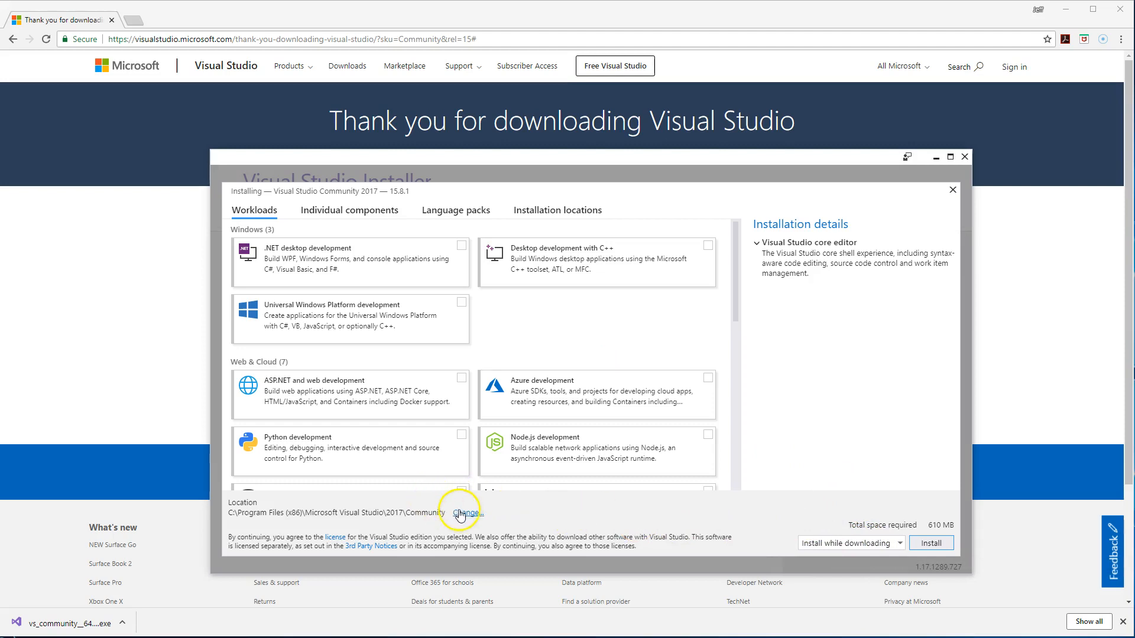
- Review the installation locations, language packs and individual components offered for Visual Studio Community 2017, and return to the workloads
click(540, 211)
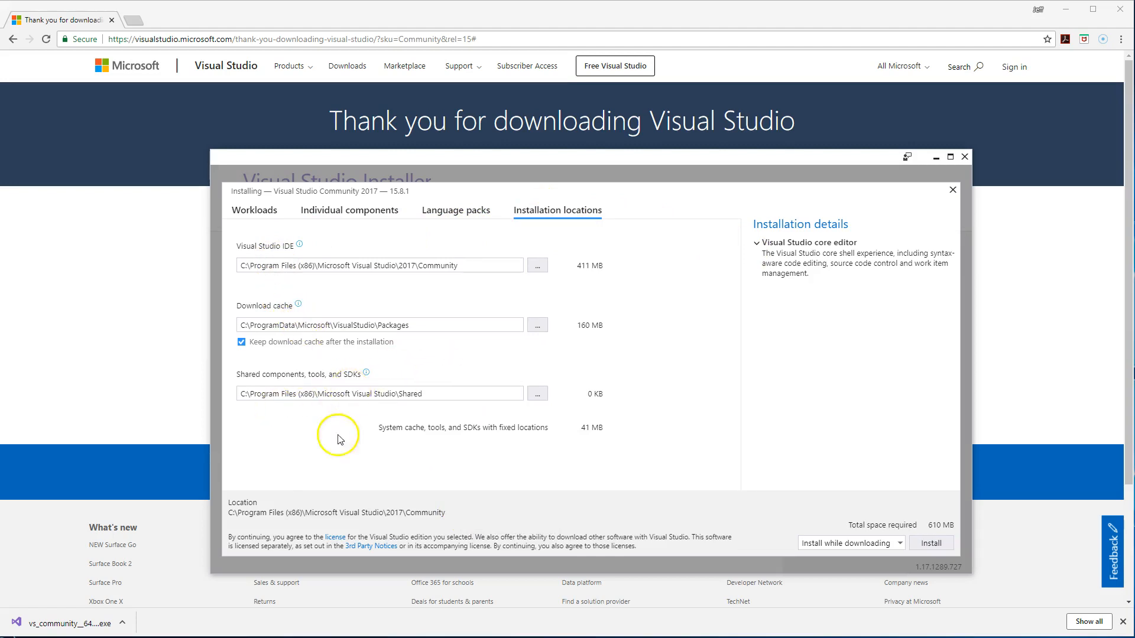
click(459, 215)
click(343, 214)
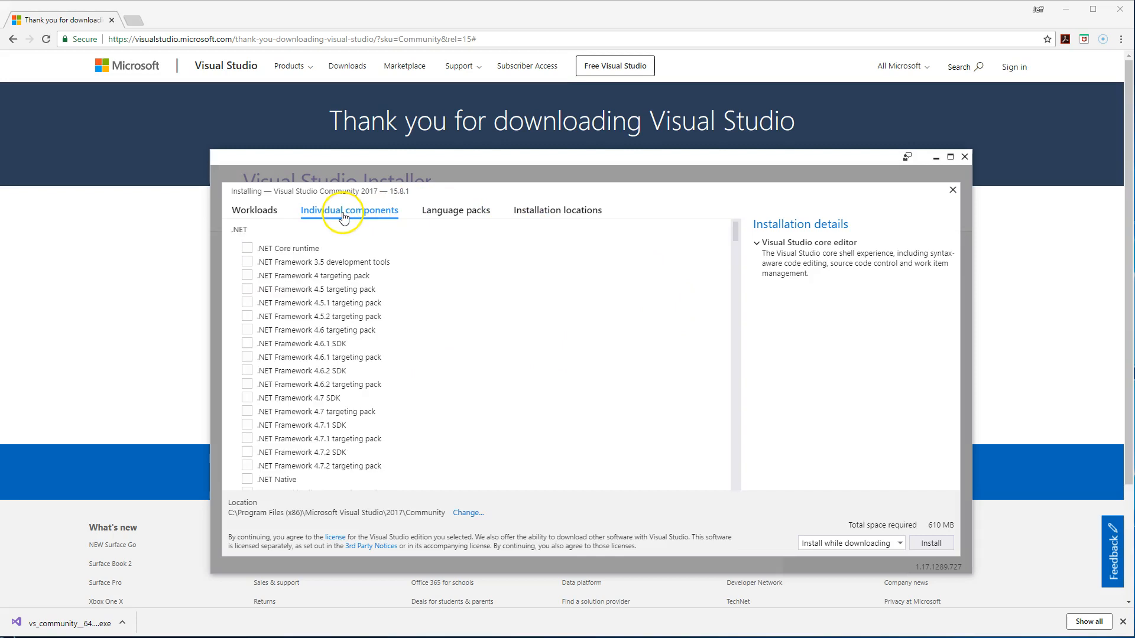
scroll(415, 398, down, 3)
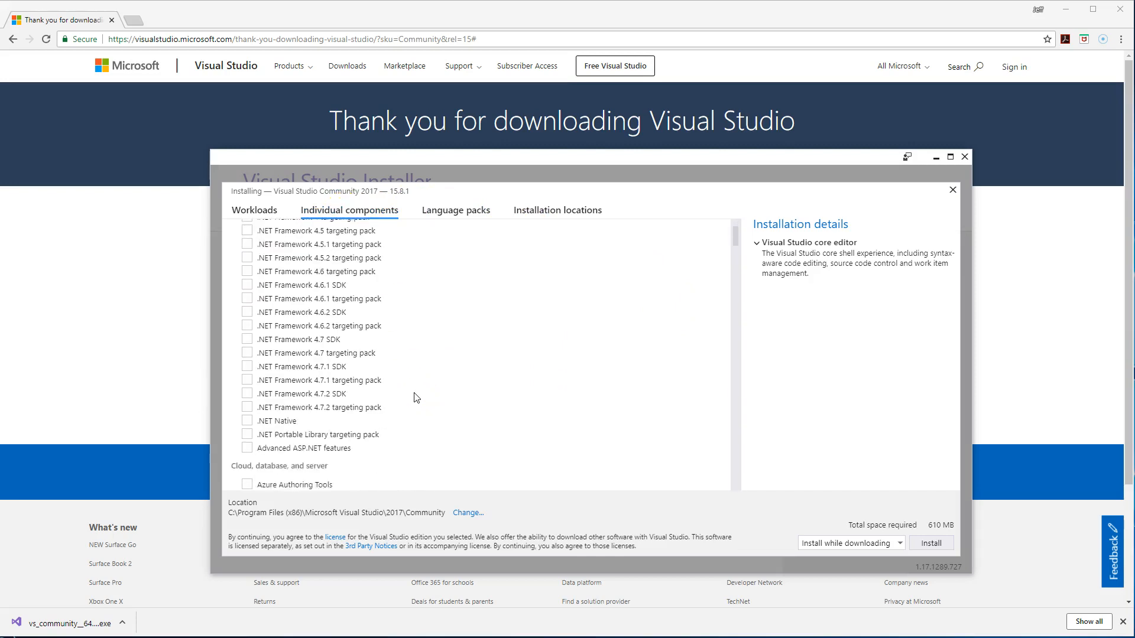
scroll(416, 398, up, 3)
scroll(445, 451, down, 10)
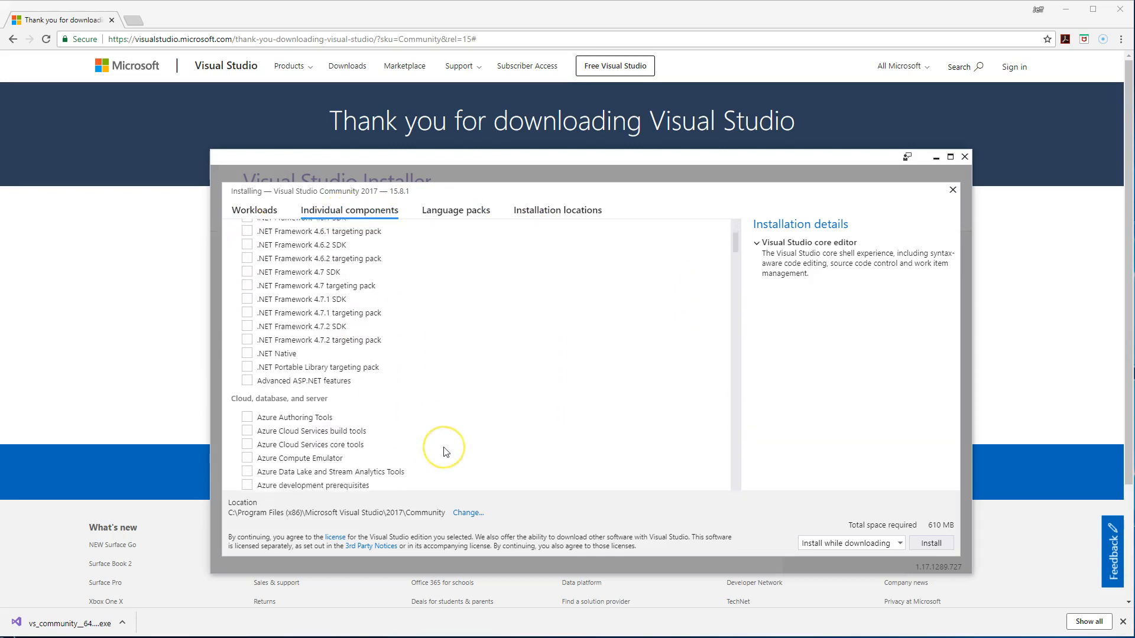
scroll(445, 452, down, 15)
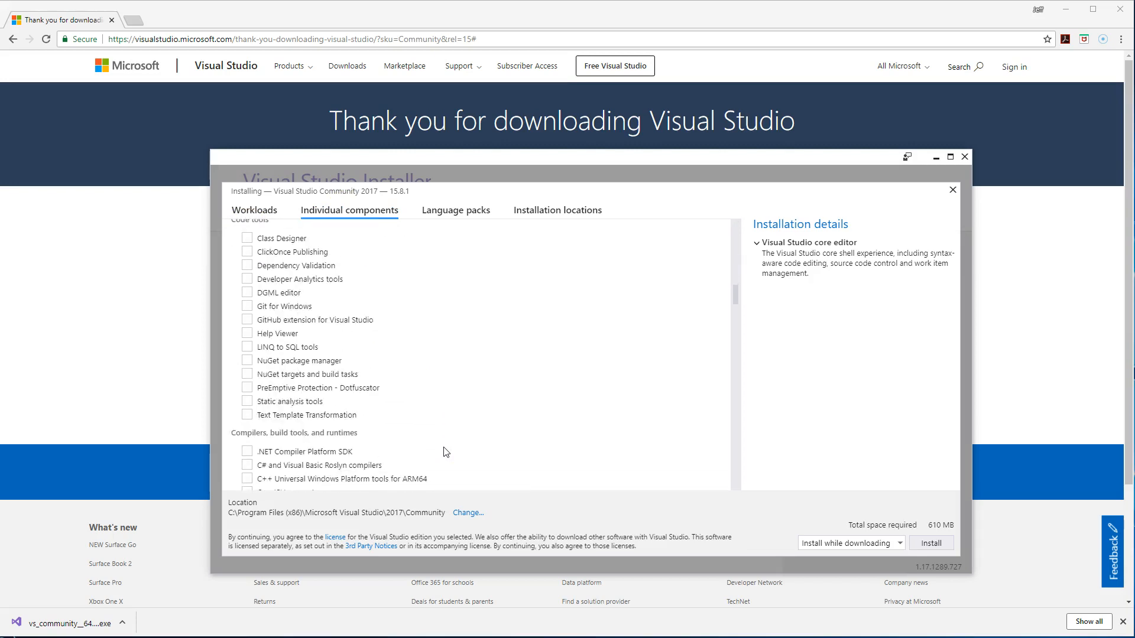
scroll(445, 452, down, 12)
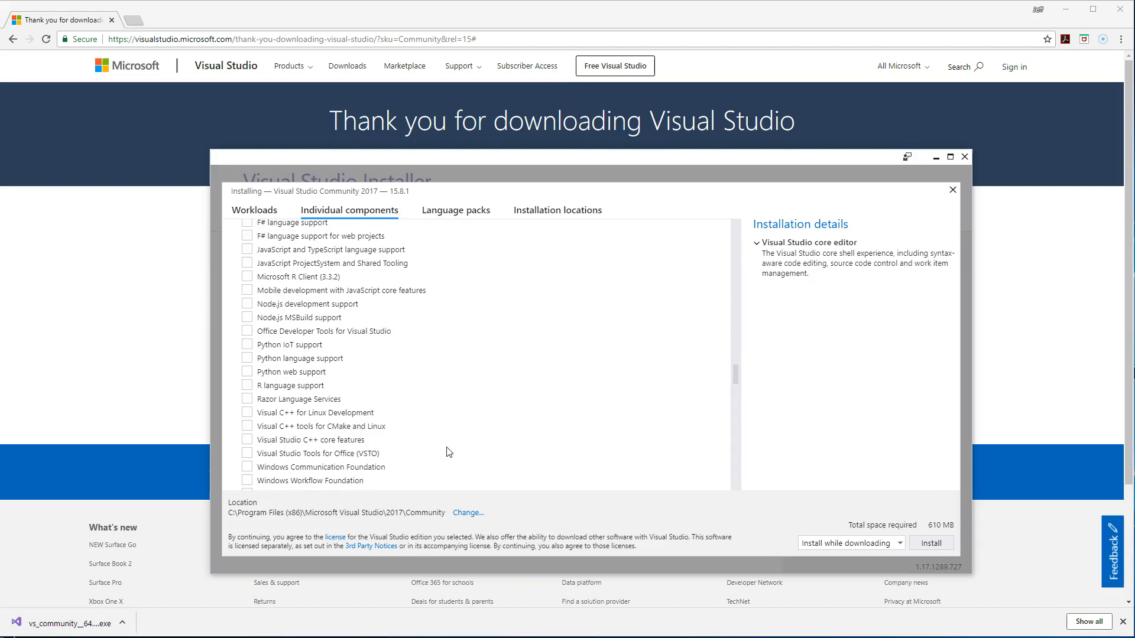
scroll(449, 452, up, 20)
scroll(449, 452, up, 5)
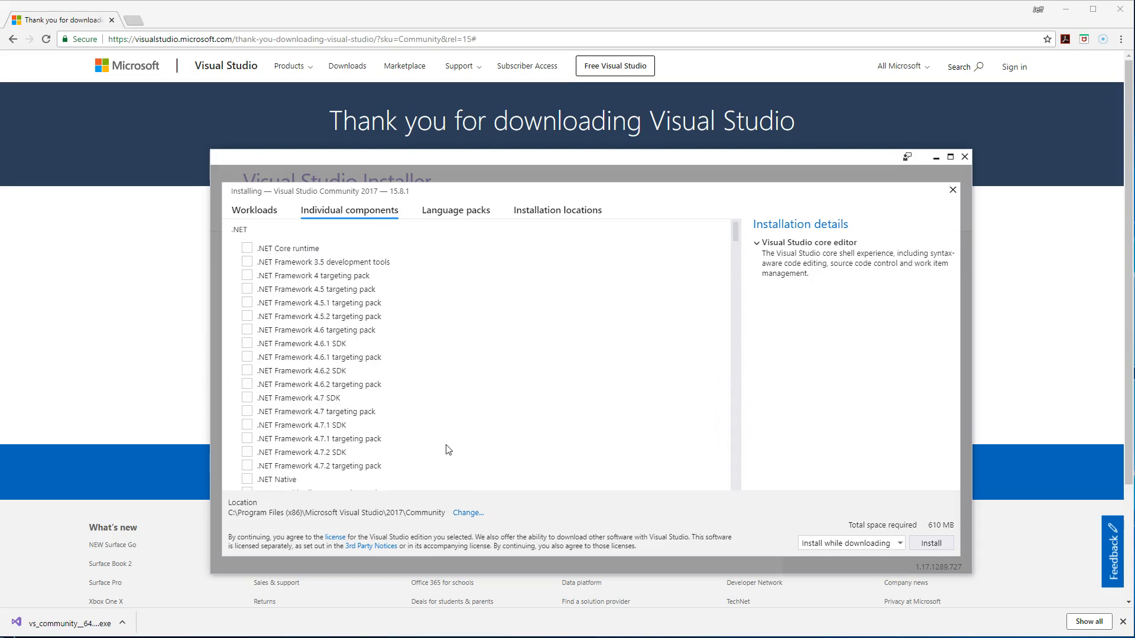
click(263, 217)
click(543, 330)
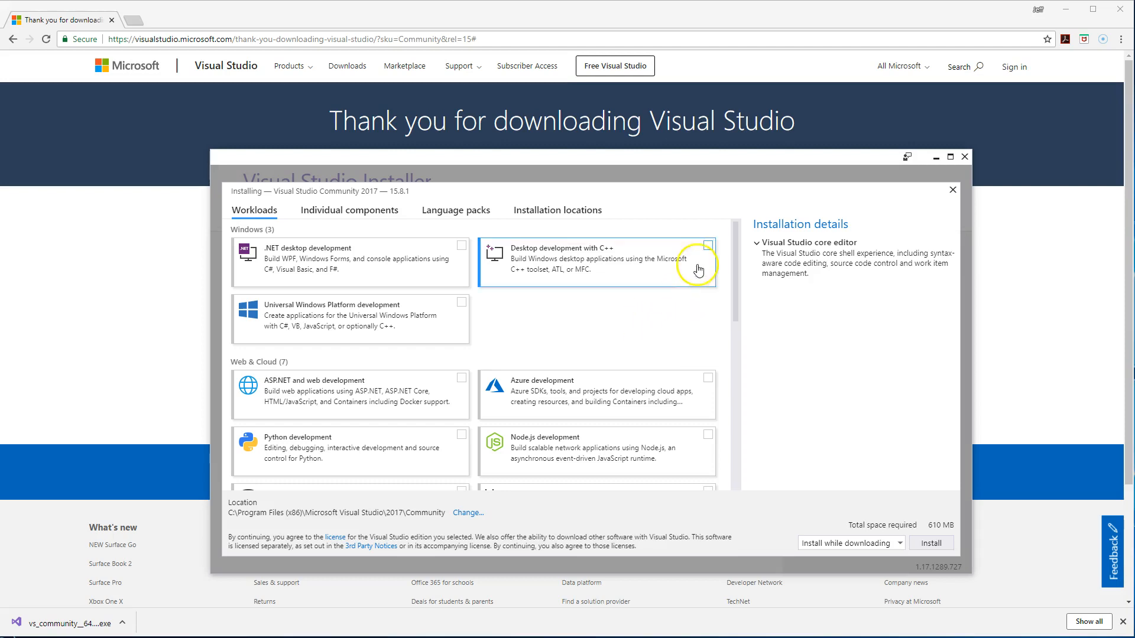
- Preview the optional components of the Desktop development with C++ workload and clear its selection again
click(606, 260)
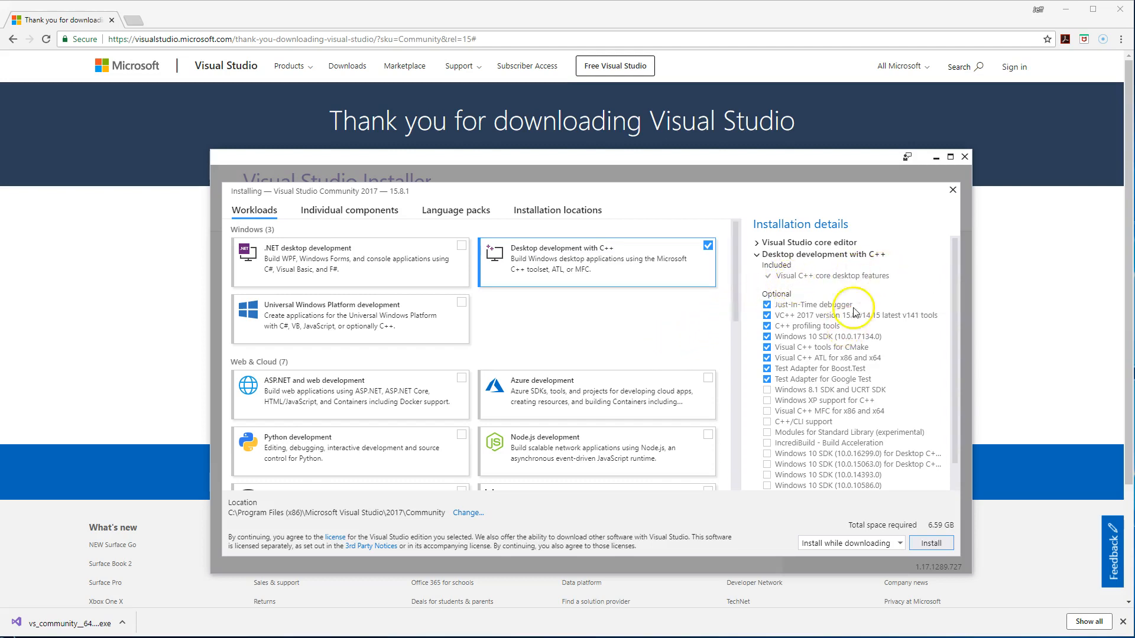
scroll(807, 432, down, 1)
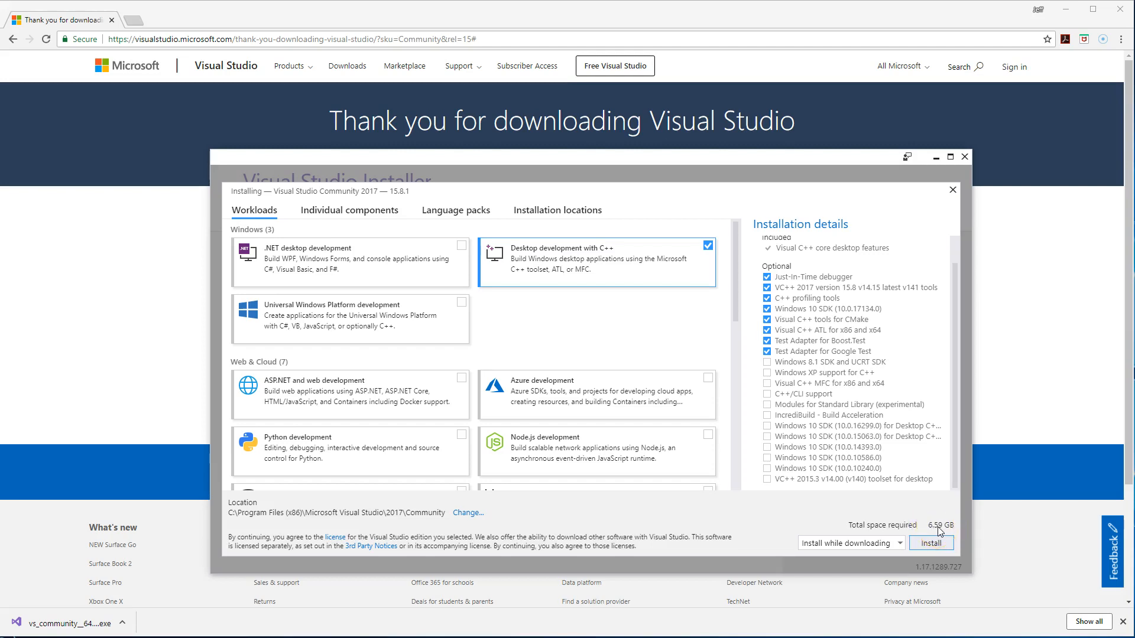
click(708, 246)
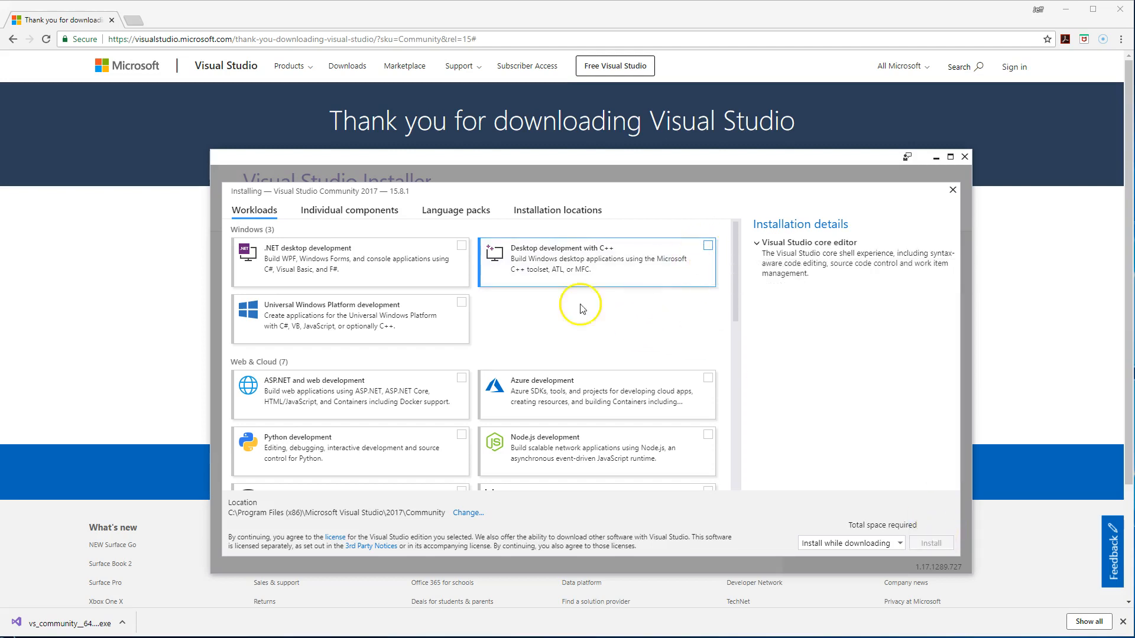
- Review the remaining workloads and install Visual Studio Community 2017 with only the core editor, continuing without workloads
scroll(532, 308, down, 3)
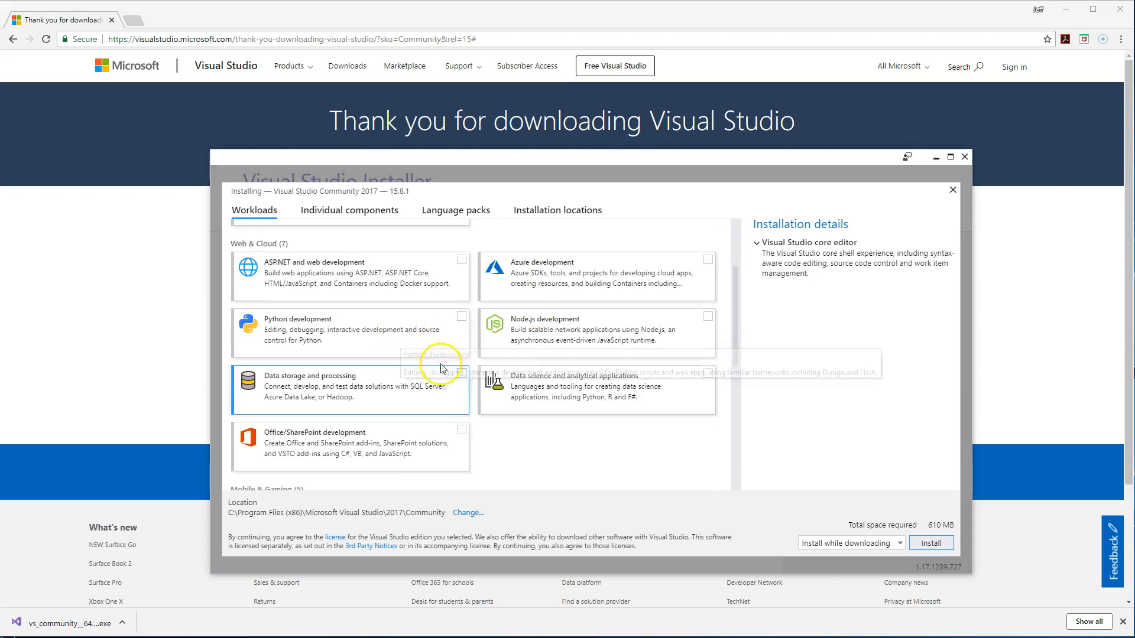
scroll(508, 452, down, 4)
scroll(510, 452, down, 3)
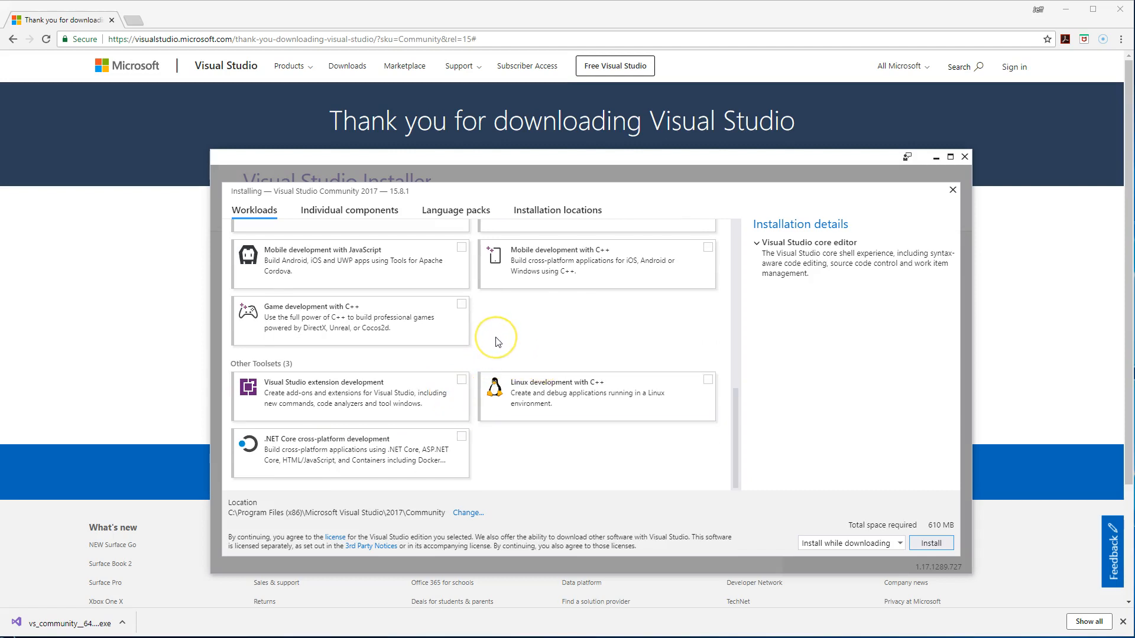
scroll(498, 342, up, 7)
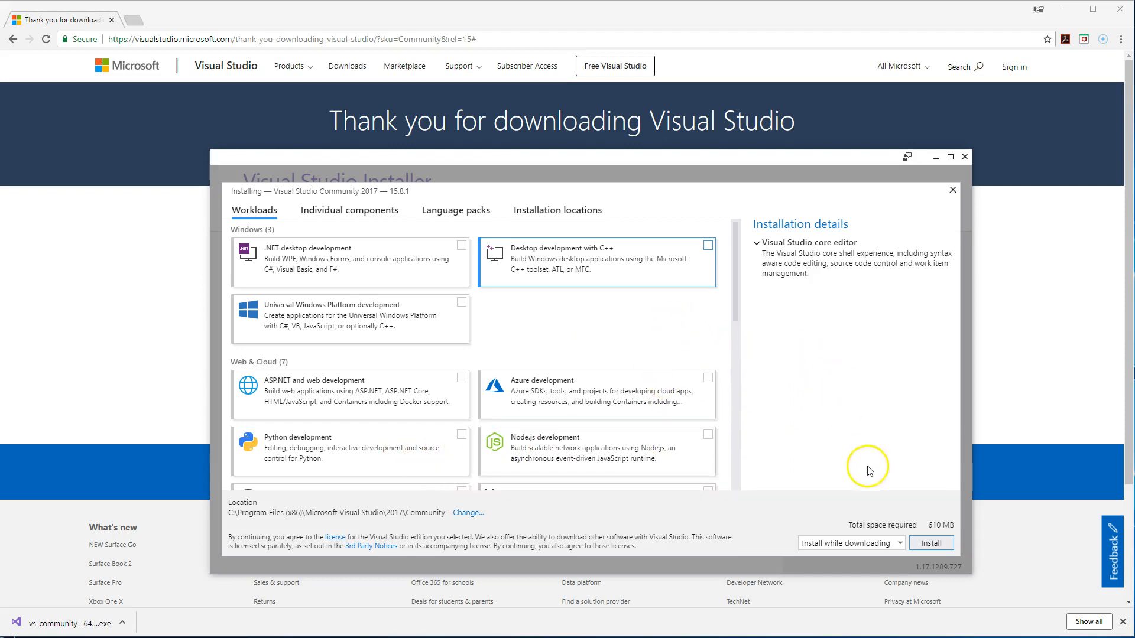
click(931, 544)
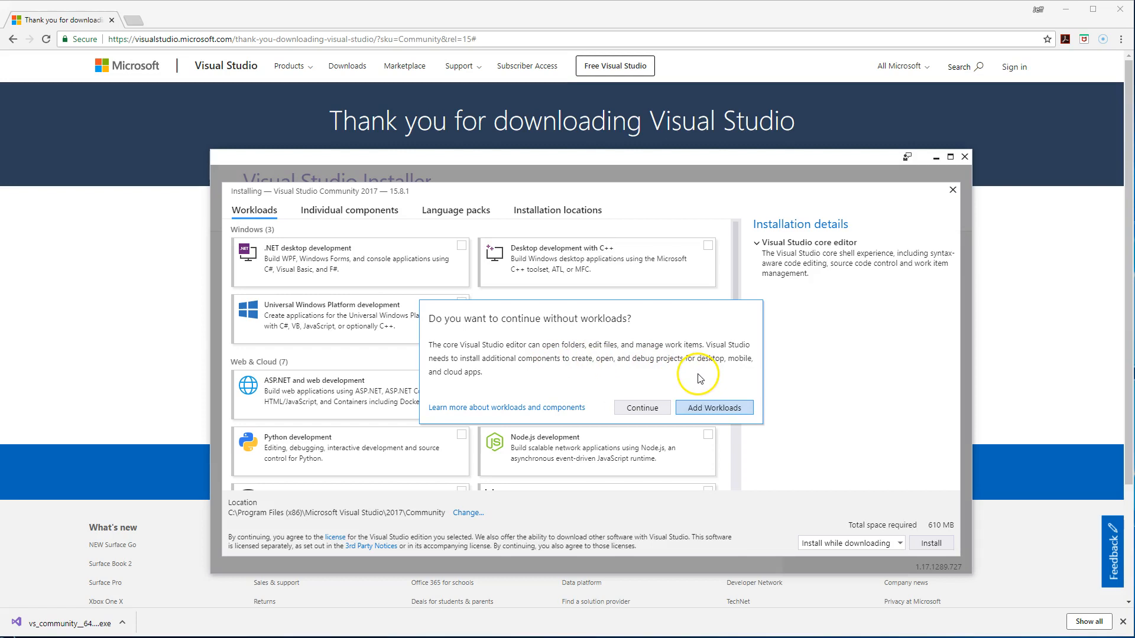
click(645, 409)
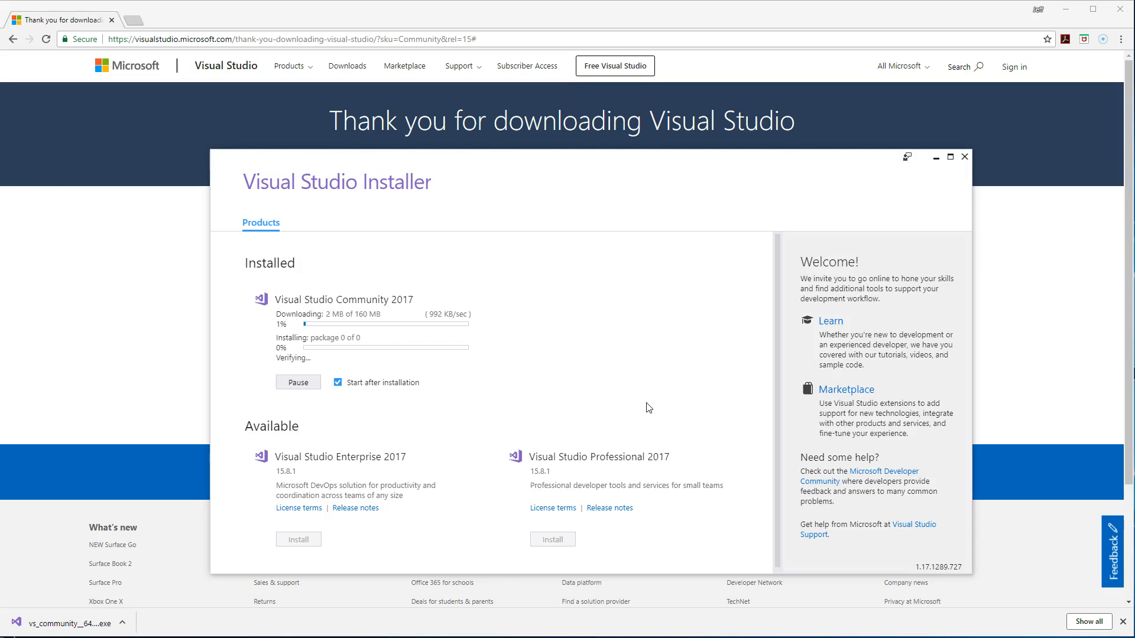
click(603, 405)
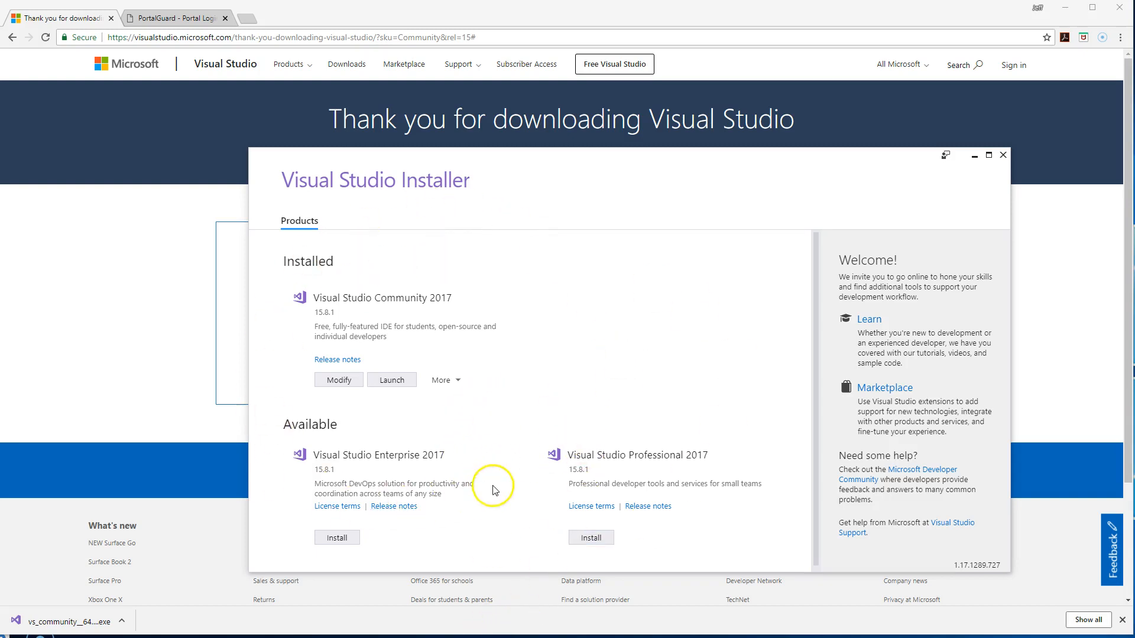
- Preview adding the Universal Windows Platform development workload to Visual Studio Community 2017, clear it again and close the modification view
click(460, 383)
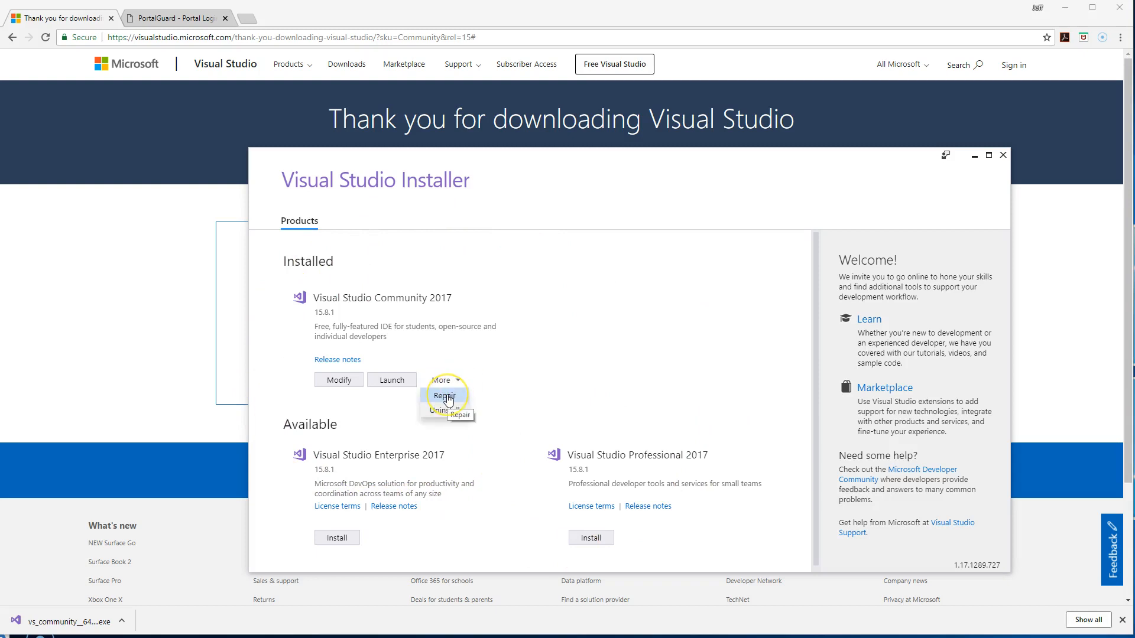
click(439, 413)
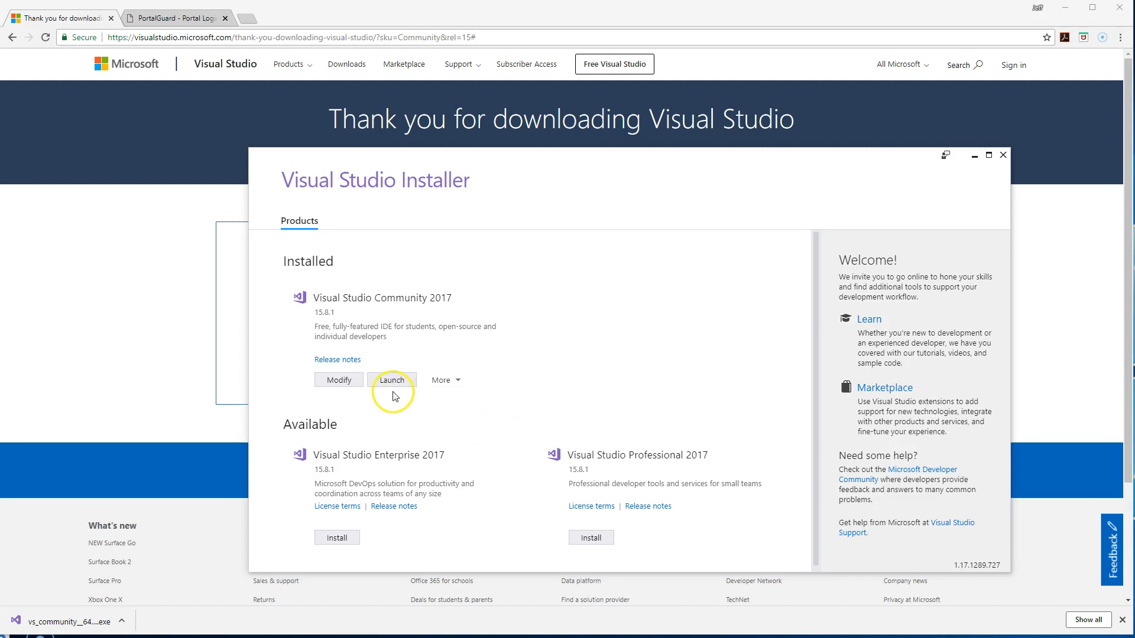
click(346, 384)
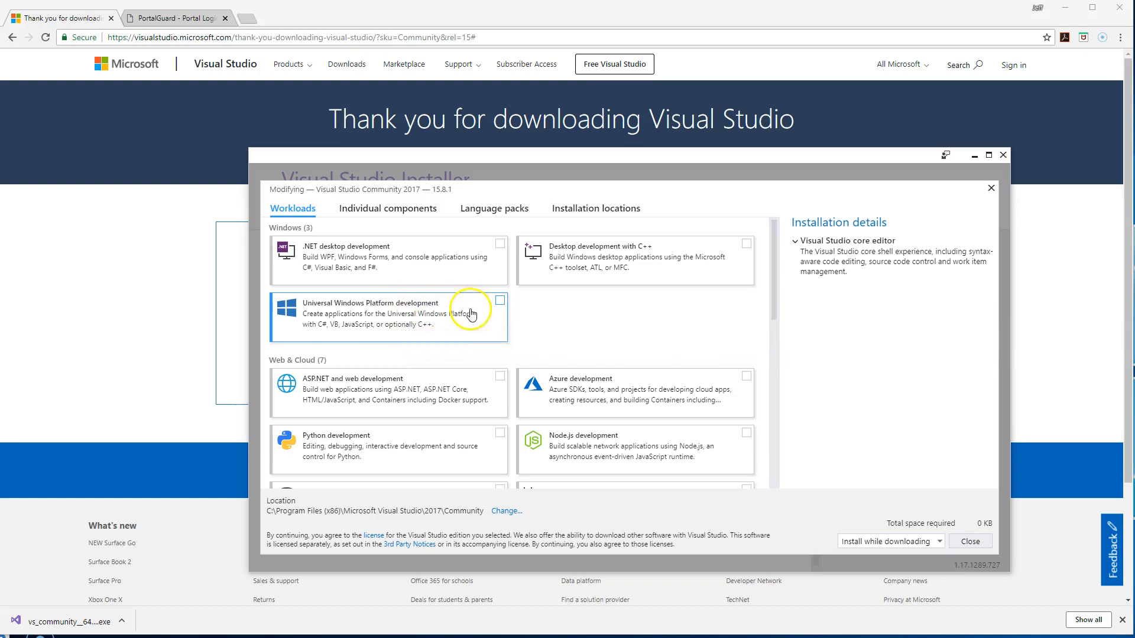
click(499, 300)
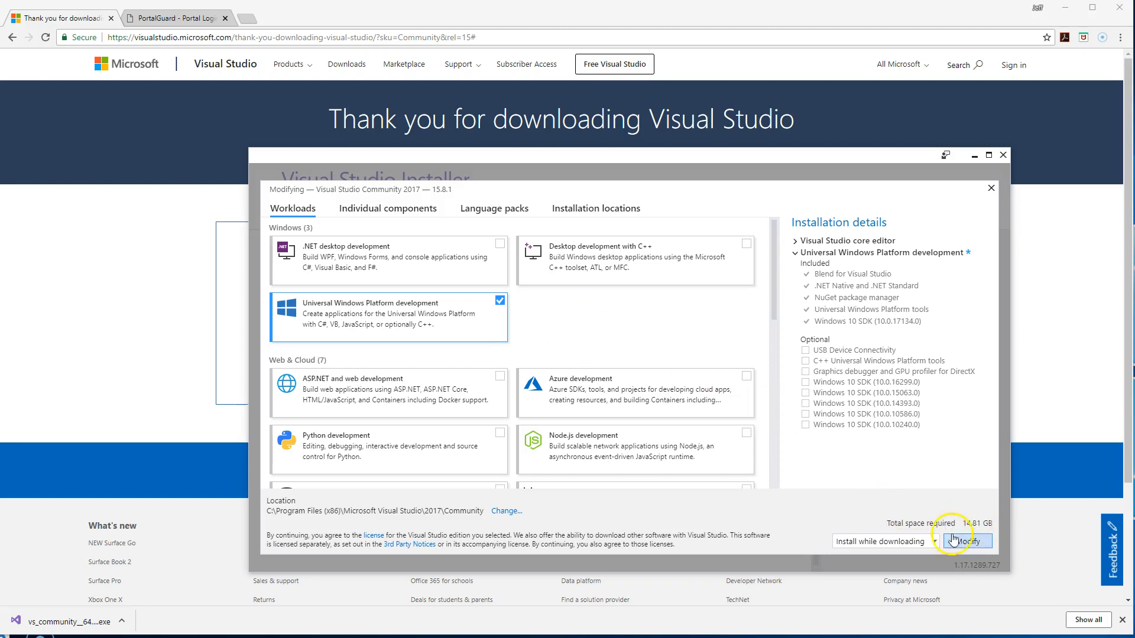
click(500, 301)
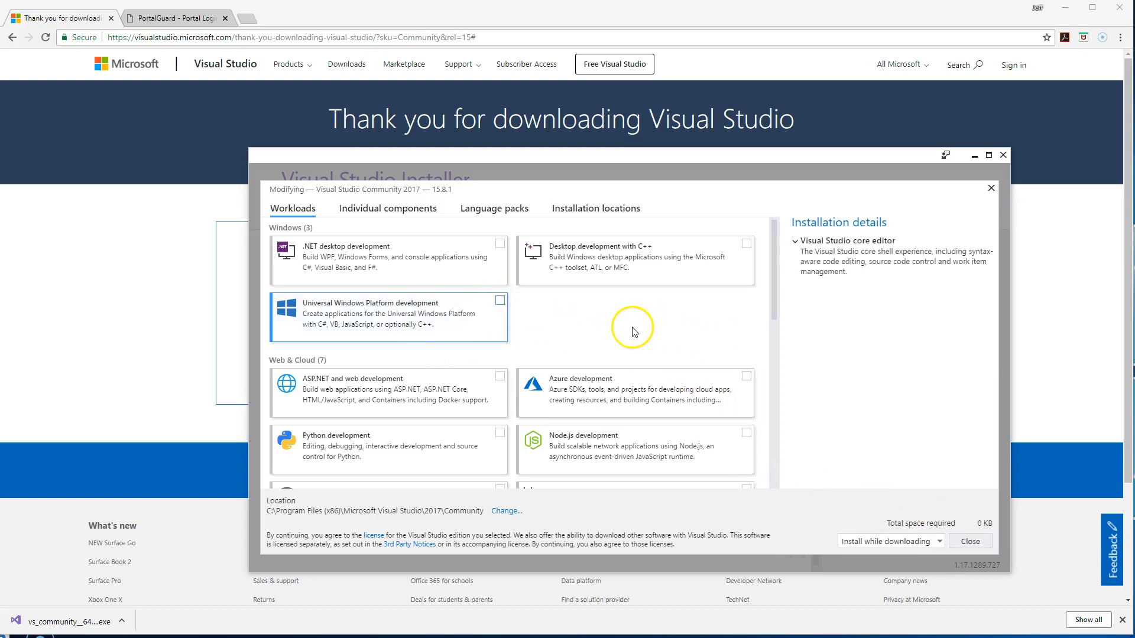
click(969, 547)
click(969, 546)
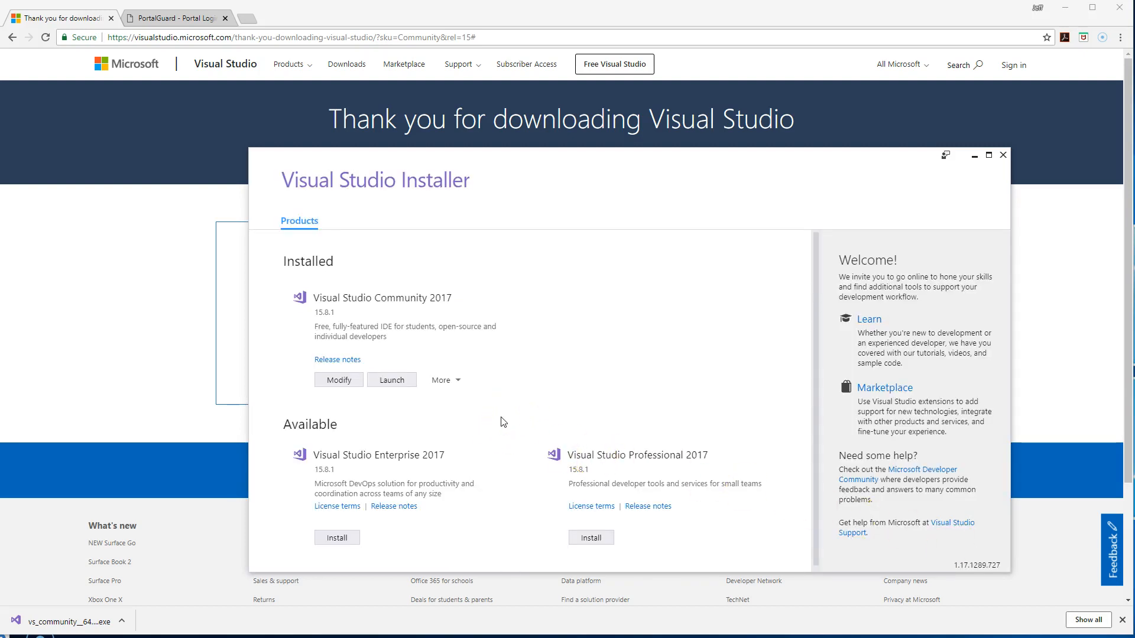
- Close the Visual Studio Installer, search Windows for "visual" and pin Visual Studio 2017 to the taskbar
click(1003, 156)
key(super)
text(visual)
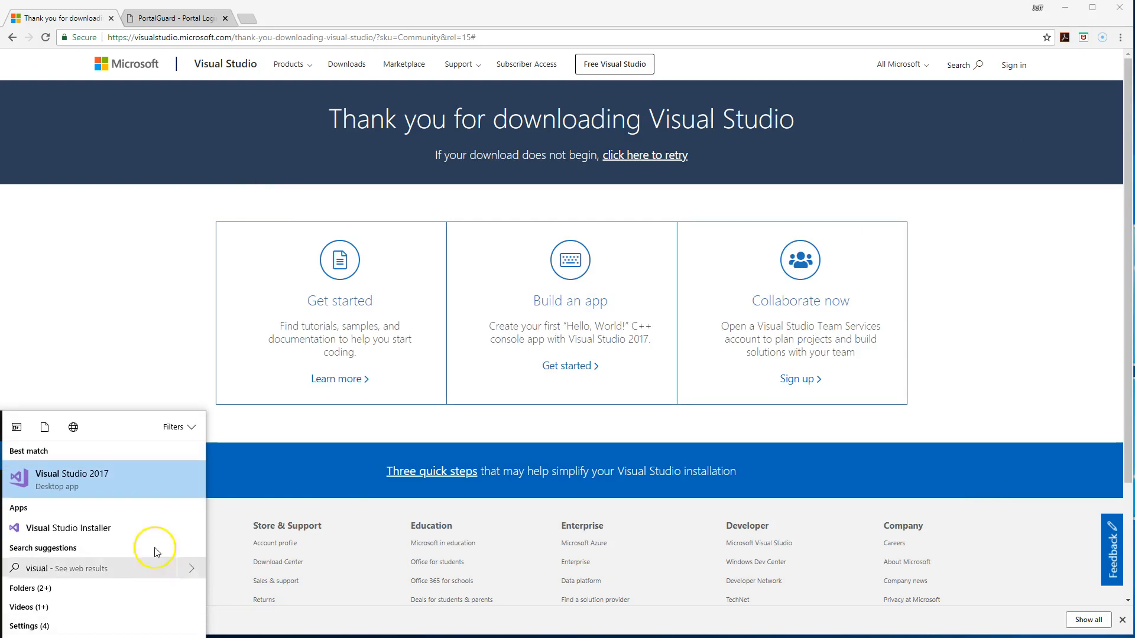
right_click(83, 477)
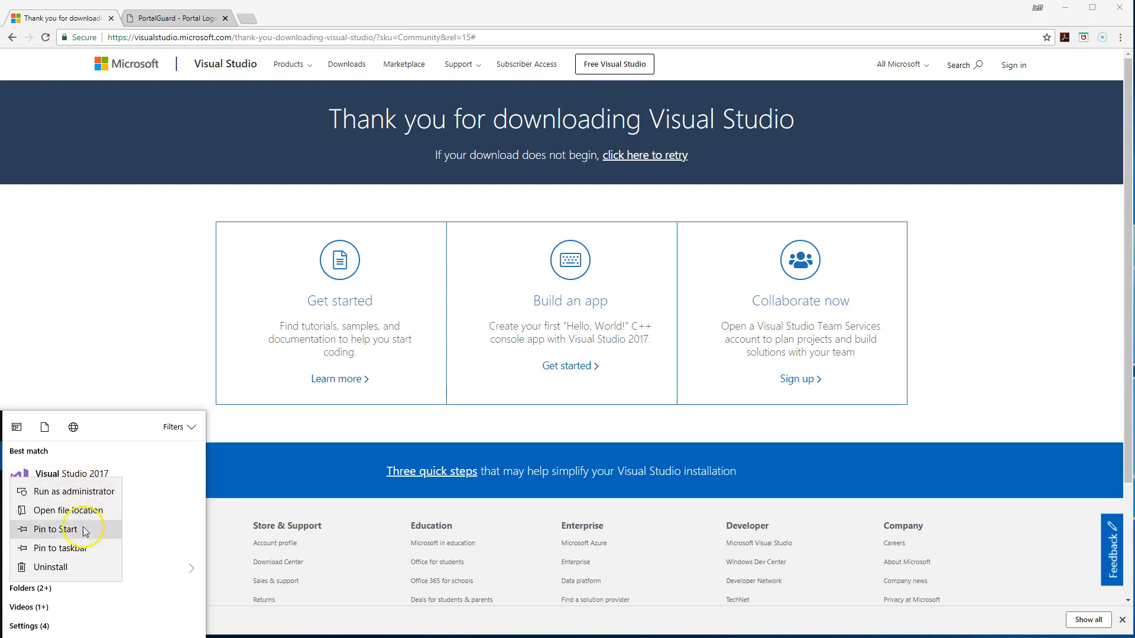
click(87, 552)
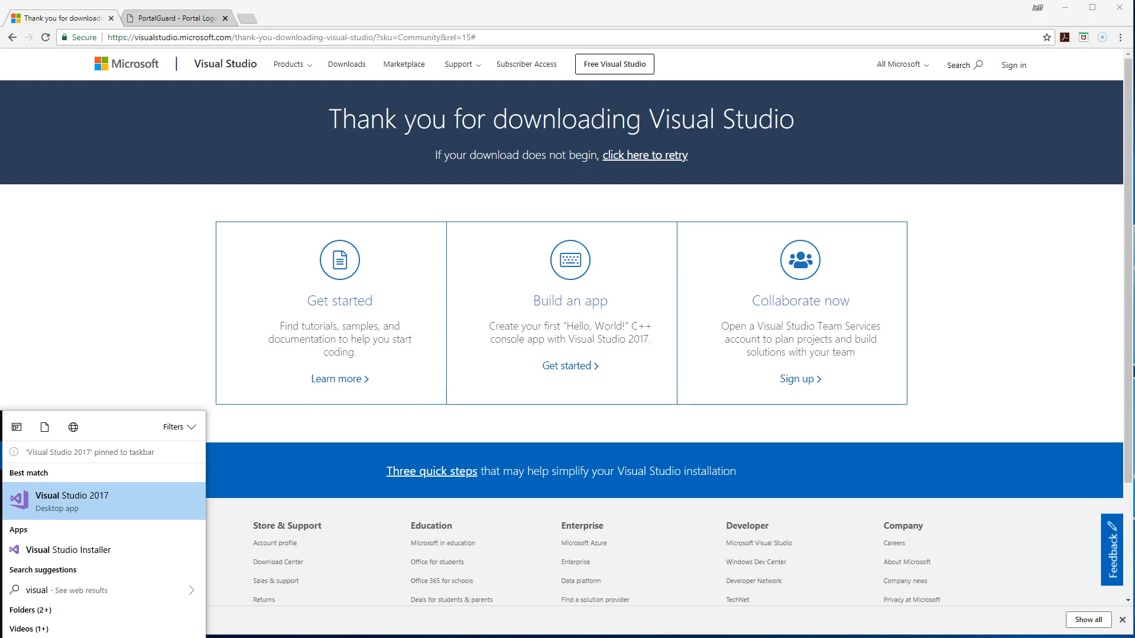
key(Escape)
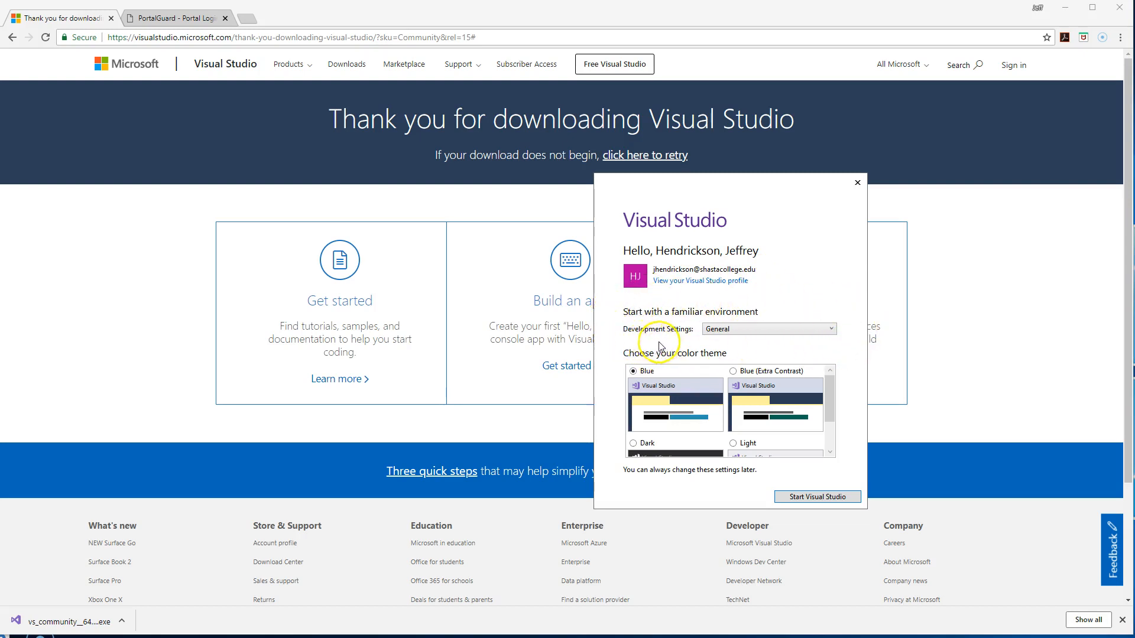
- Choose the Visual Basic development settings, look through the color themes while keeping Blue, and start Visual Studio
click(795, 329)
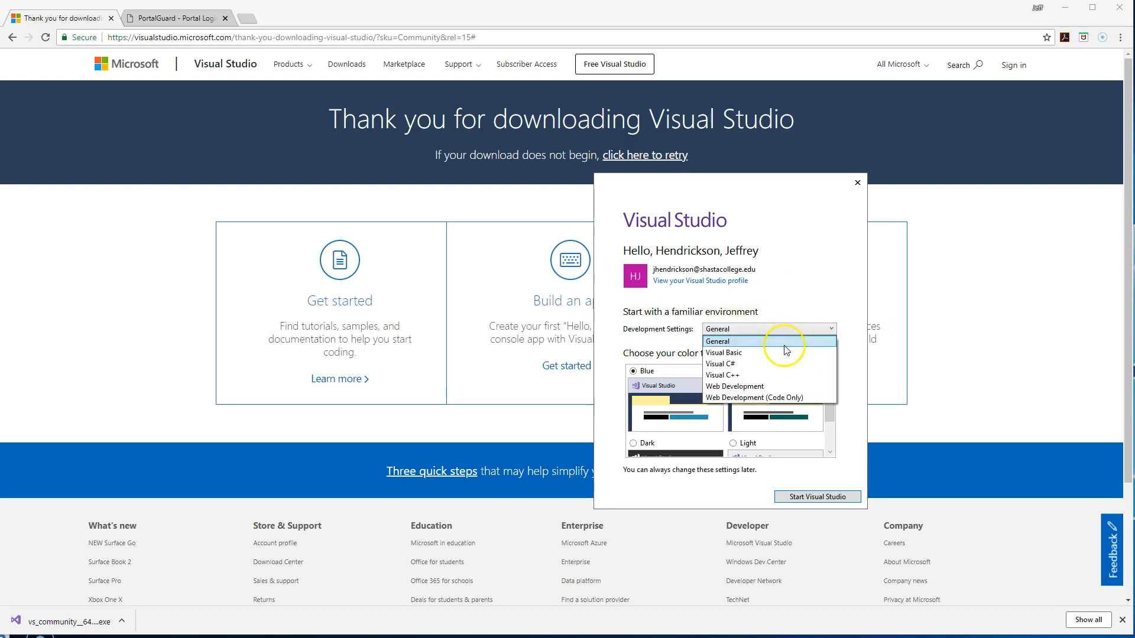
click(780, 353)
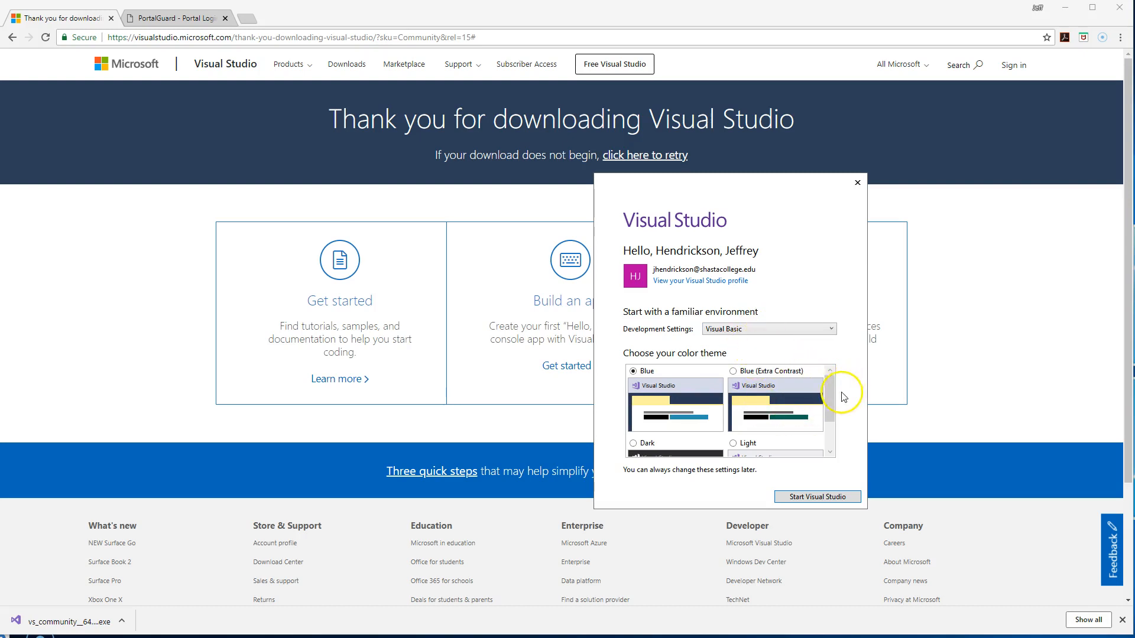
mouse_move(831, 399)
mouse_down()
mouse_move(831, 431)
mouse_move(834, 384)
mouse_up()
mouse_move(831, 398)
mouse_down()
mouse_move(832, 434)
mouse_move(831, 380)
mouse_up()
click(820, 502)
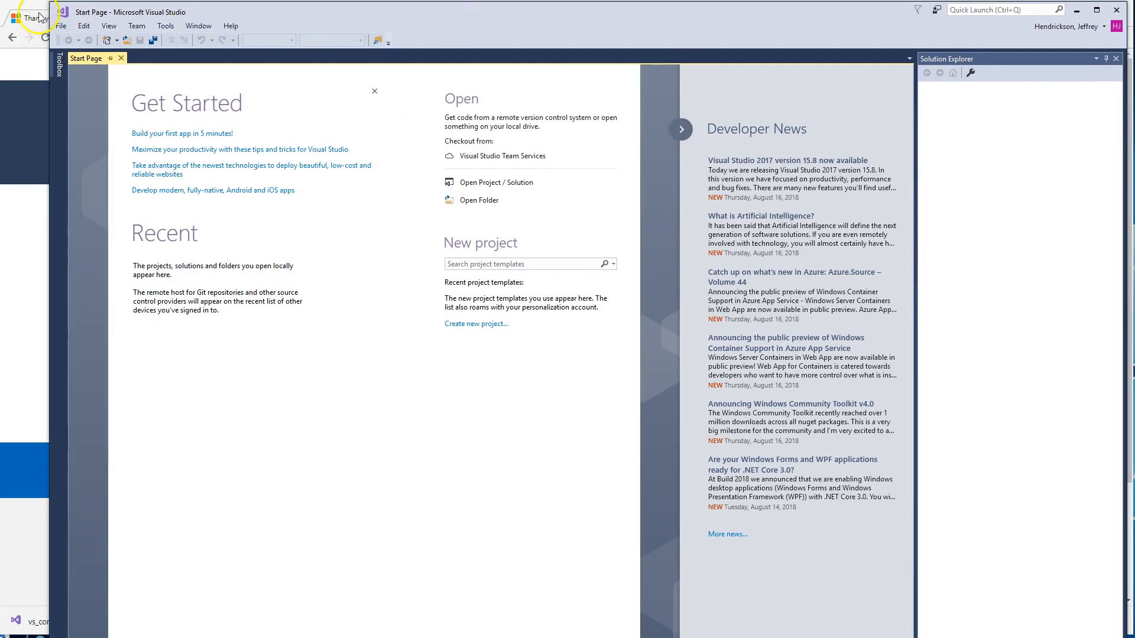
- Move and widen the Visual Studio window to fit the screen, and check which tool and feature commands are offered
drag(231, 9, 182, 7)
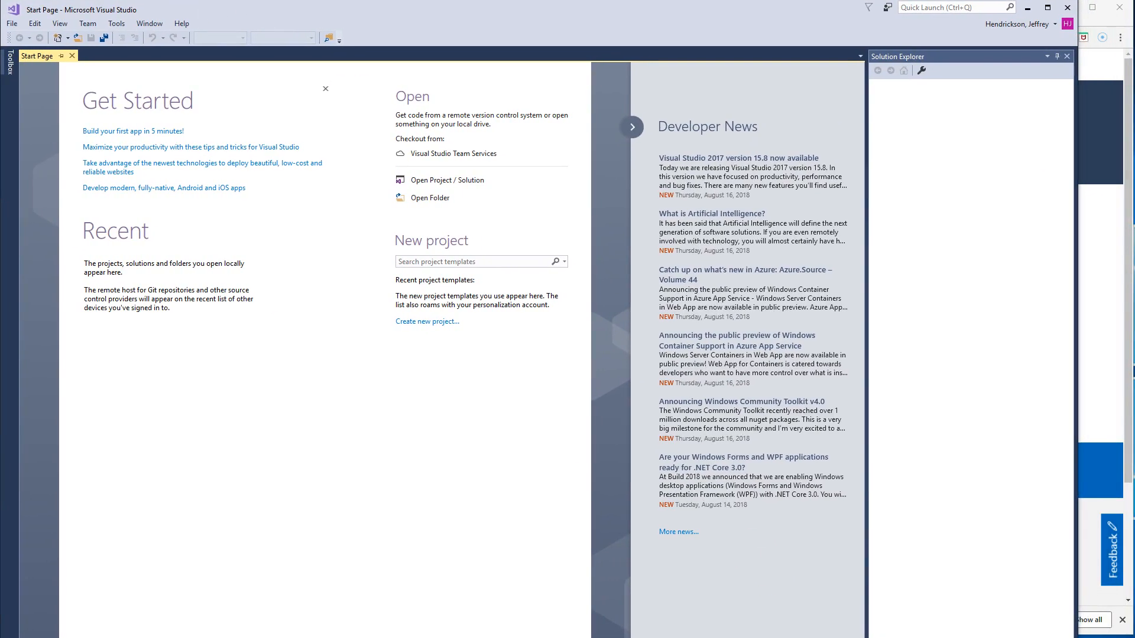
drag(1075, 636, 1128, 636)
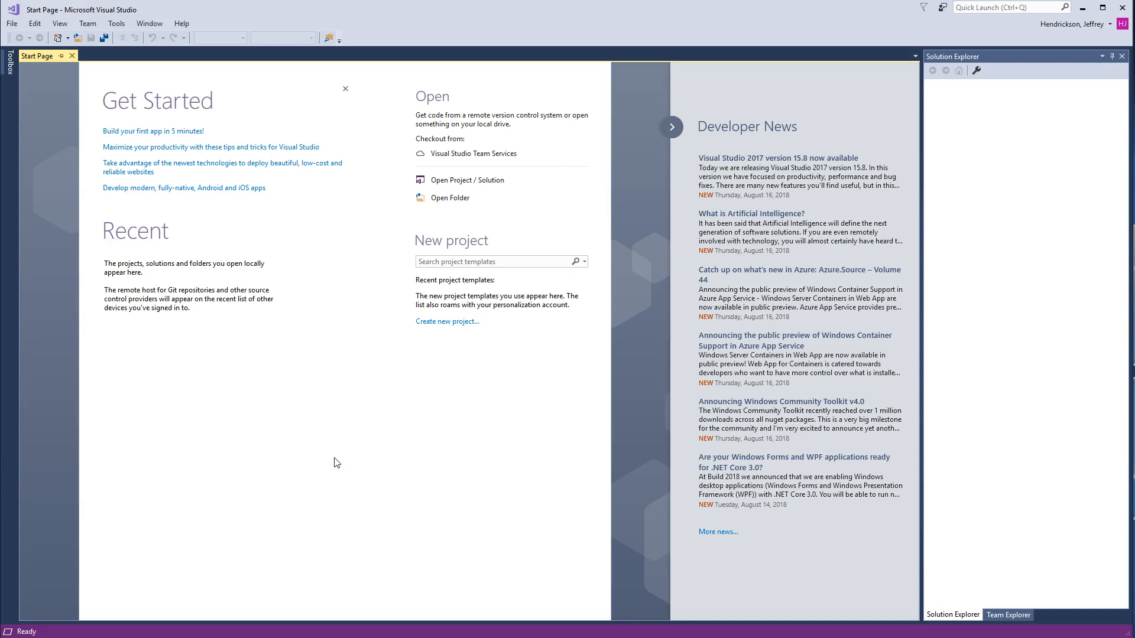
click(122, 25)
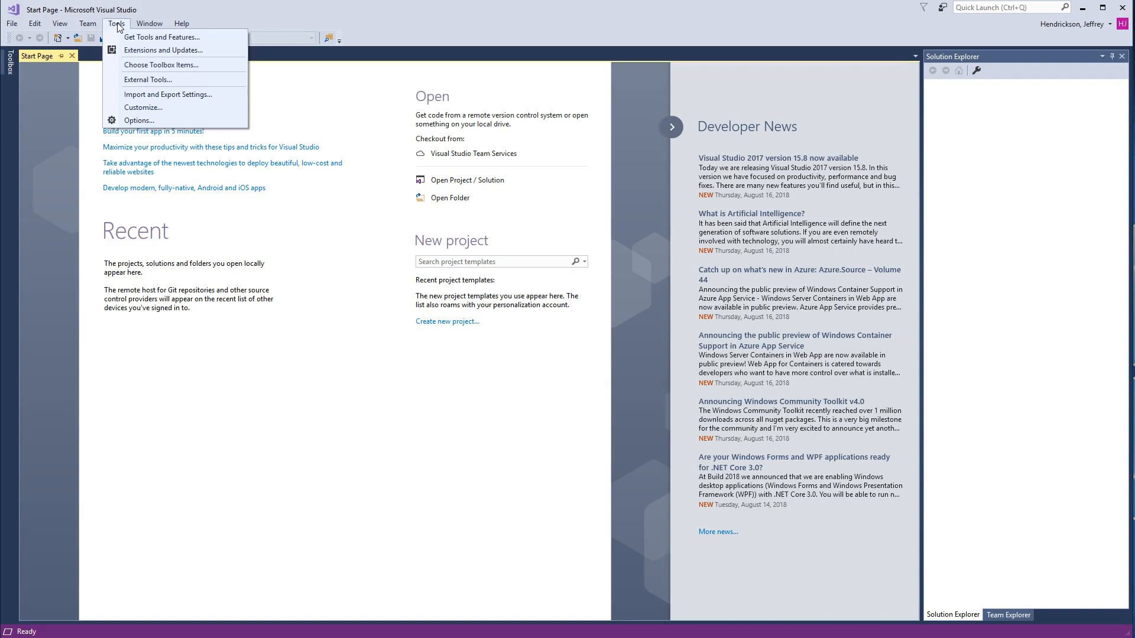
click(117, 25)
click(351, 52)
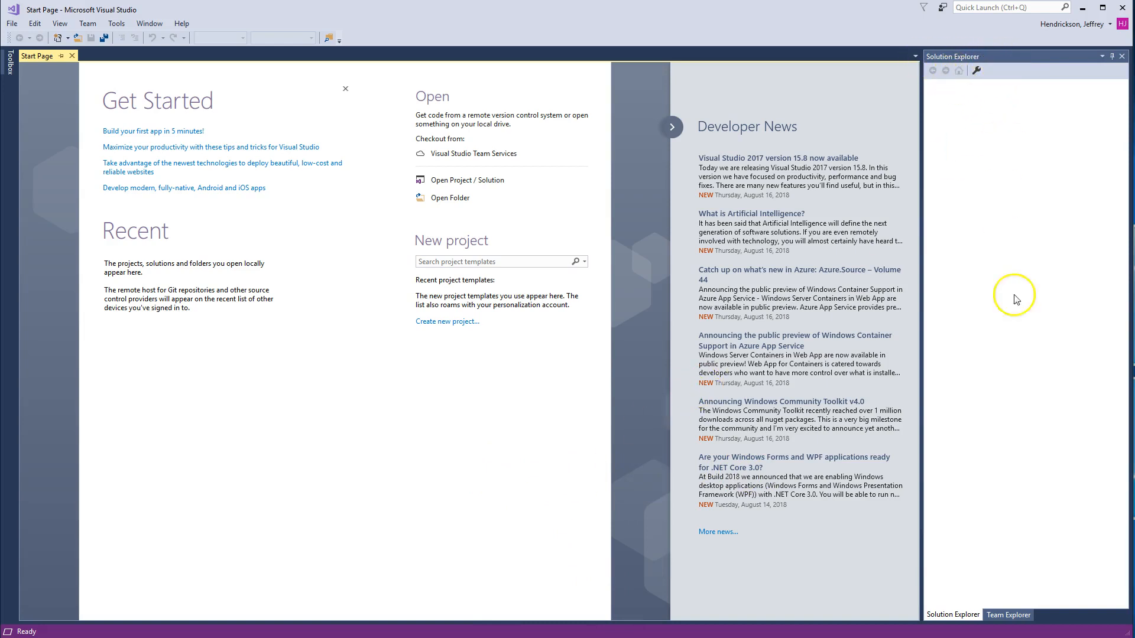
- Compare the contents of Team Explorer and Solution Explorer, ending with Solution Explorer shown
click(1009, 615)
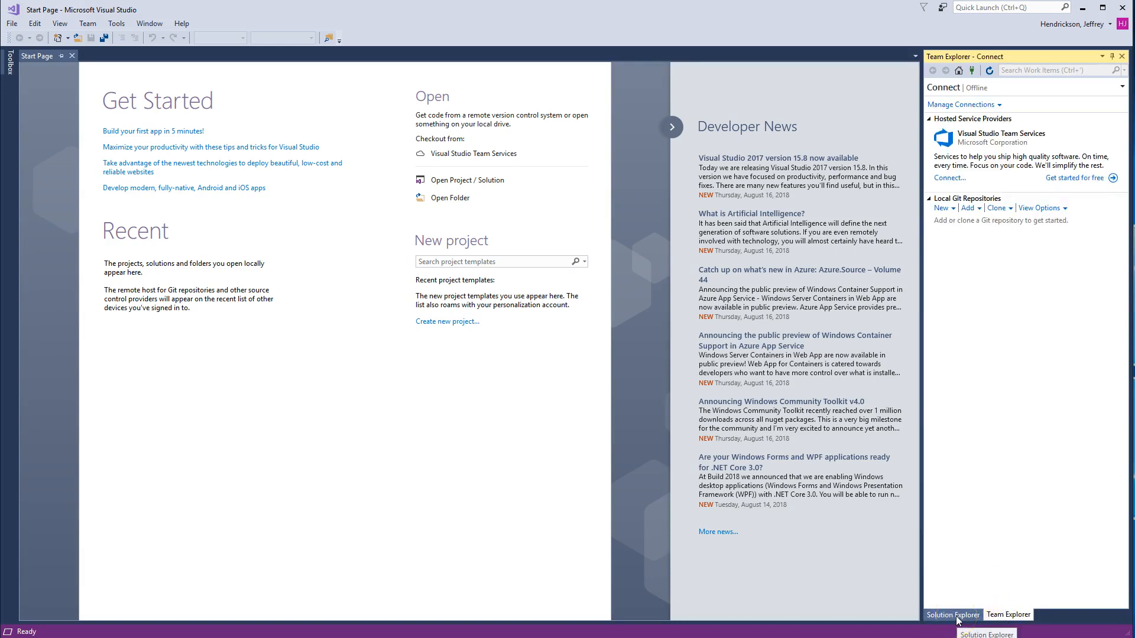
click(957, 616)
click(1009, 614)
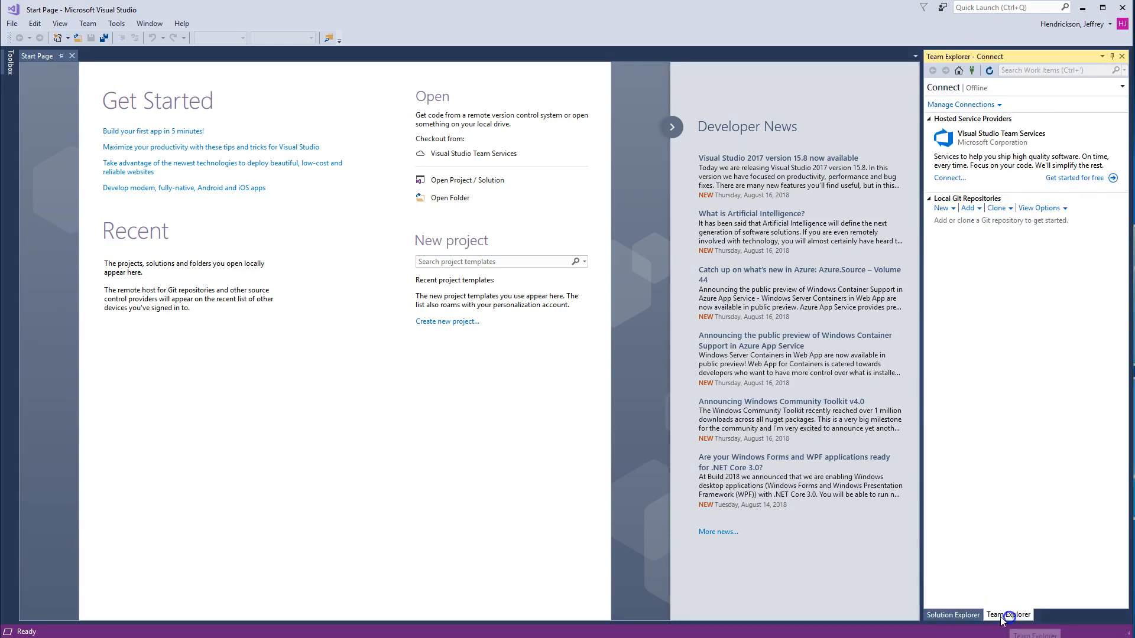
click(960, 616)
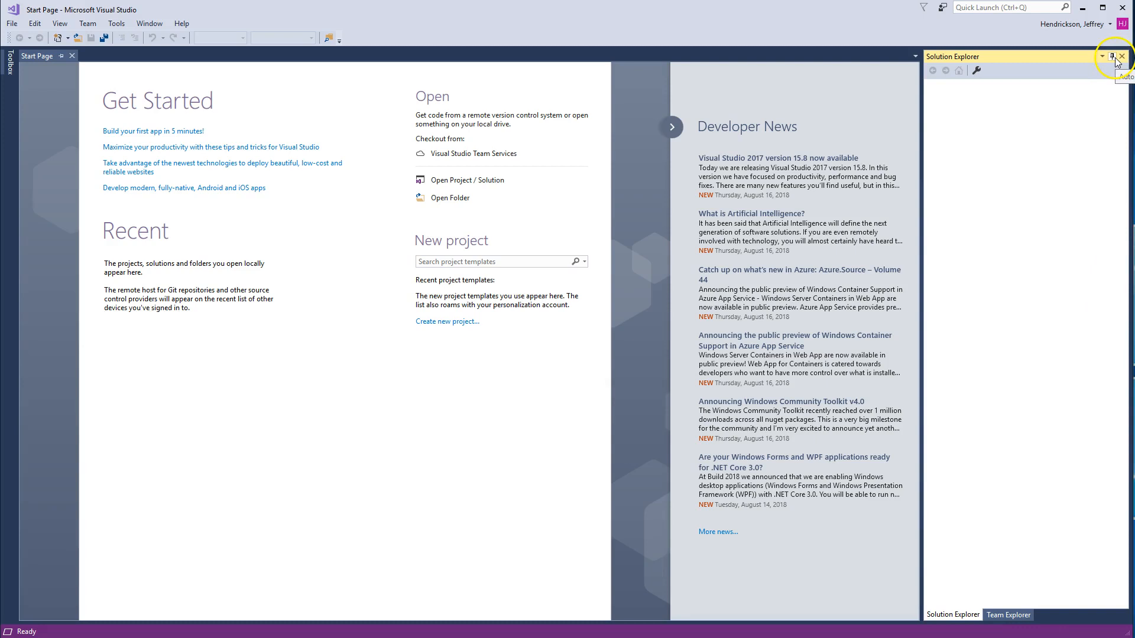
click(1006, 615)
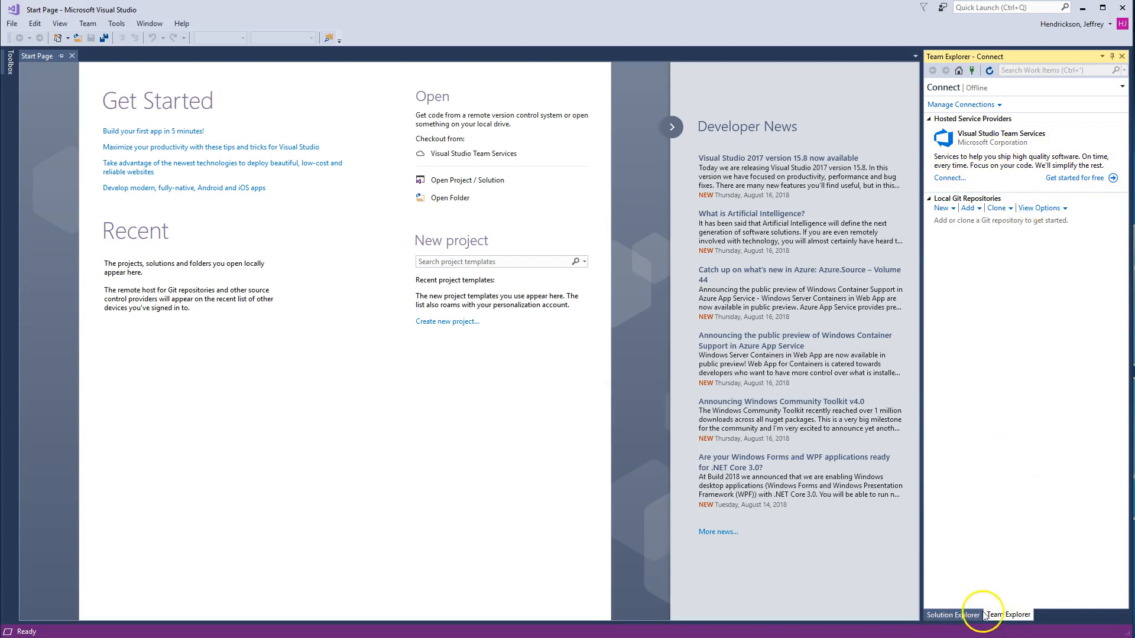
click(947, 614)
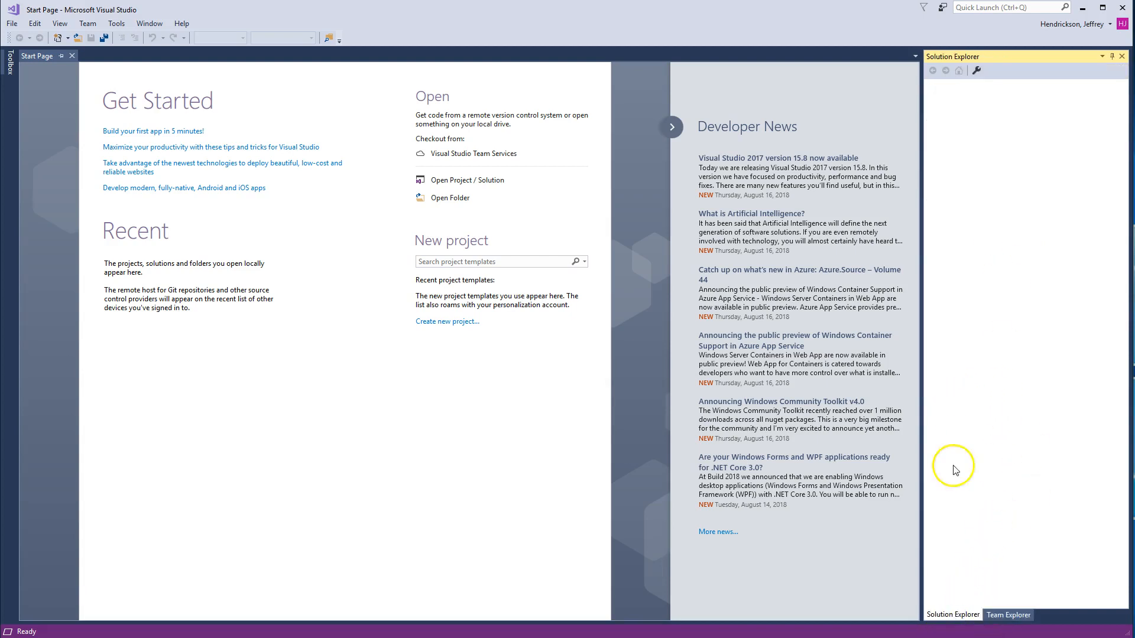